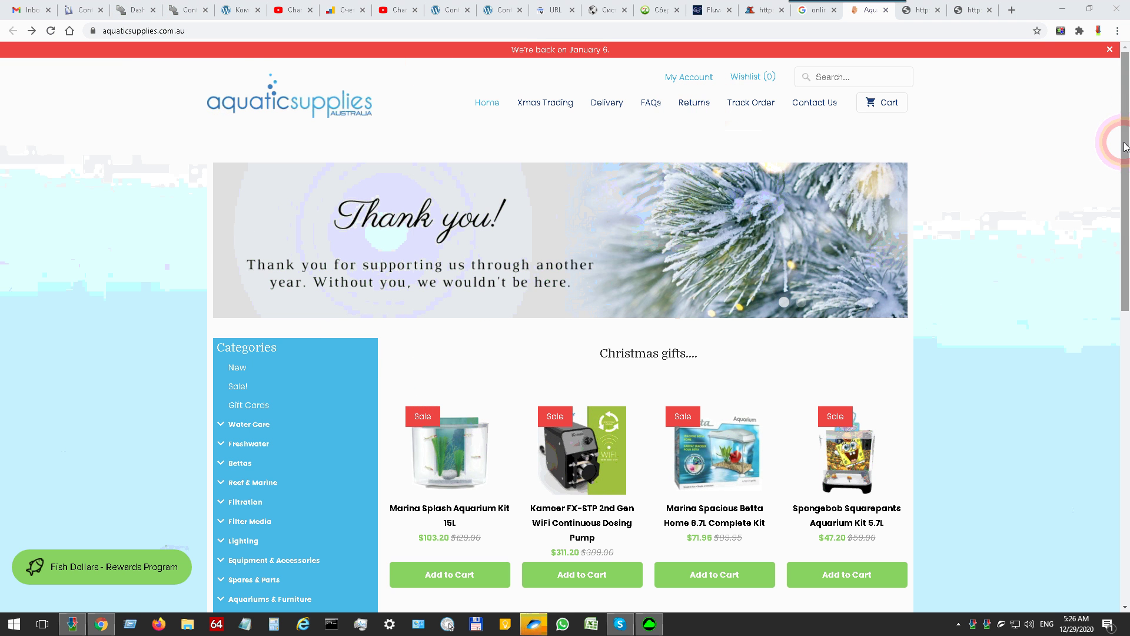
- Append /sitemap.xml to the aquaticsupplies.com.au address and load the sitemap index
scroll(1124, 131, "down", 1)
scroll(1124, 131, "down", 3)
scroll(1123, 138, "up", 4)
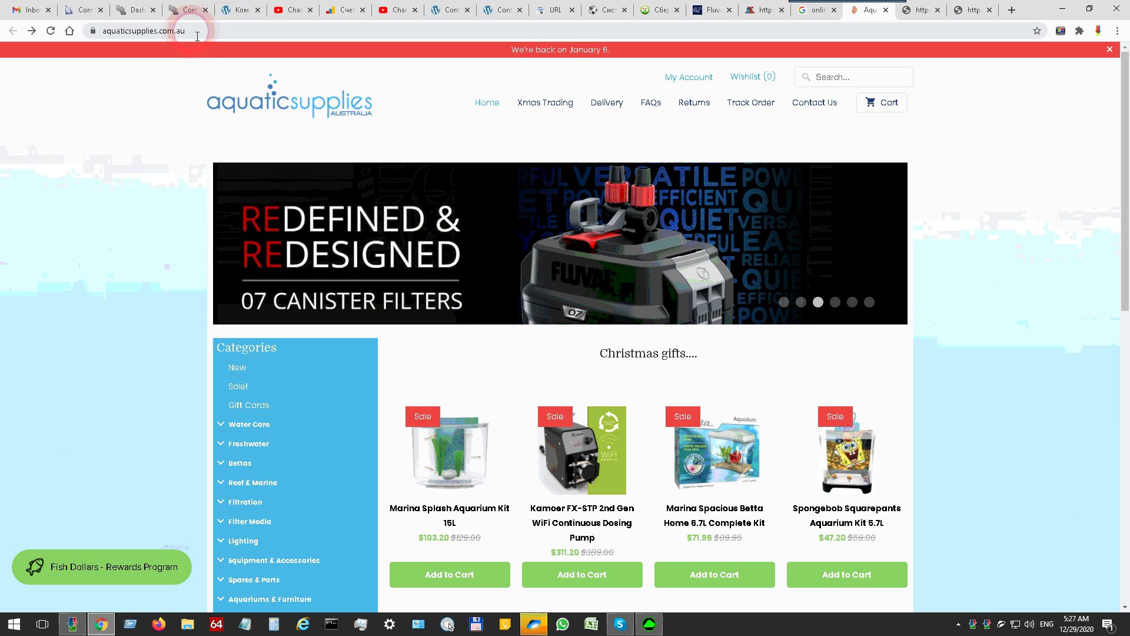
left_click(197, 36)
left_click(232, 37)
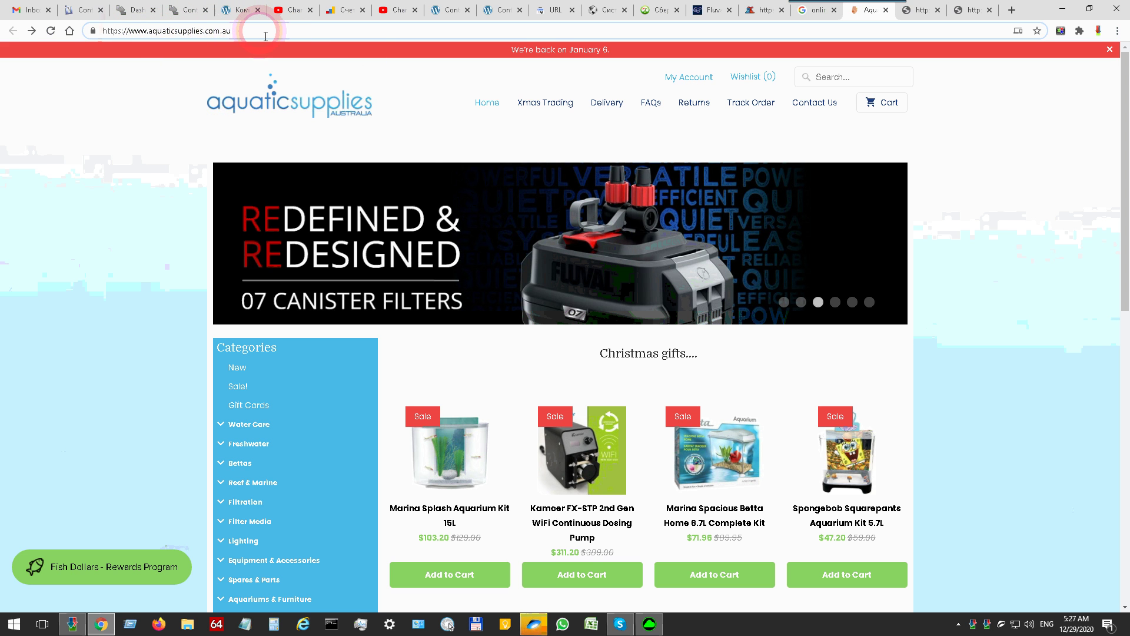
type("/")
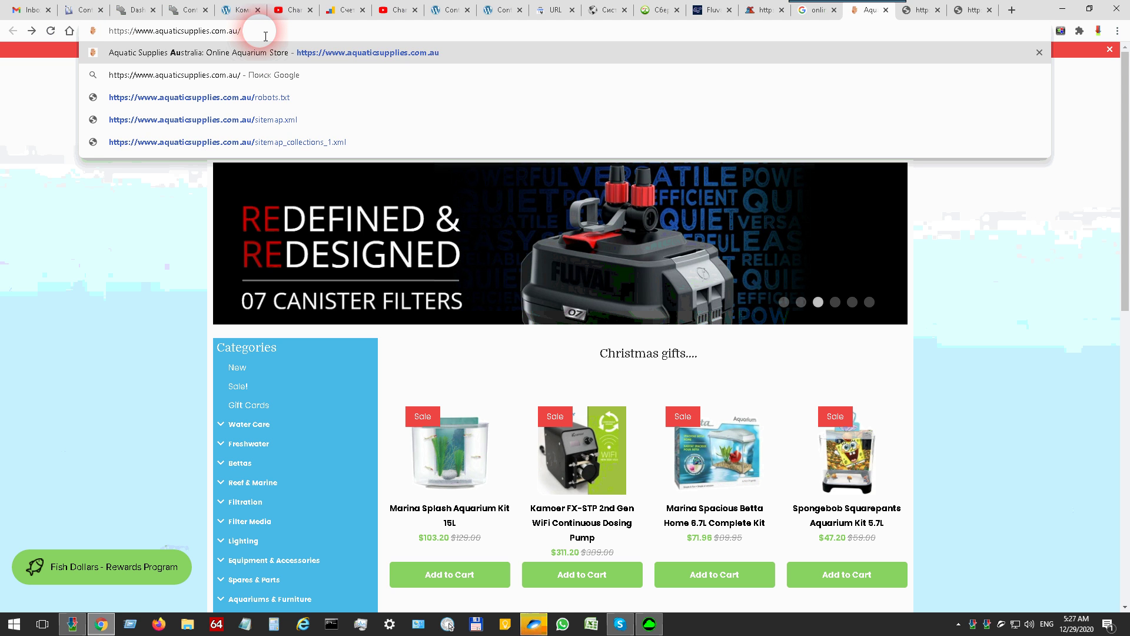
type("site")
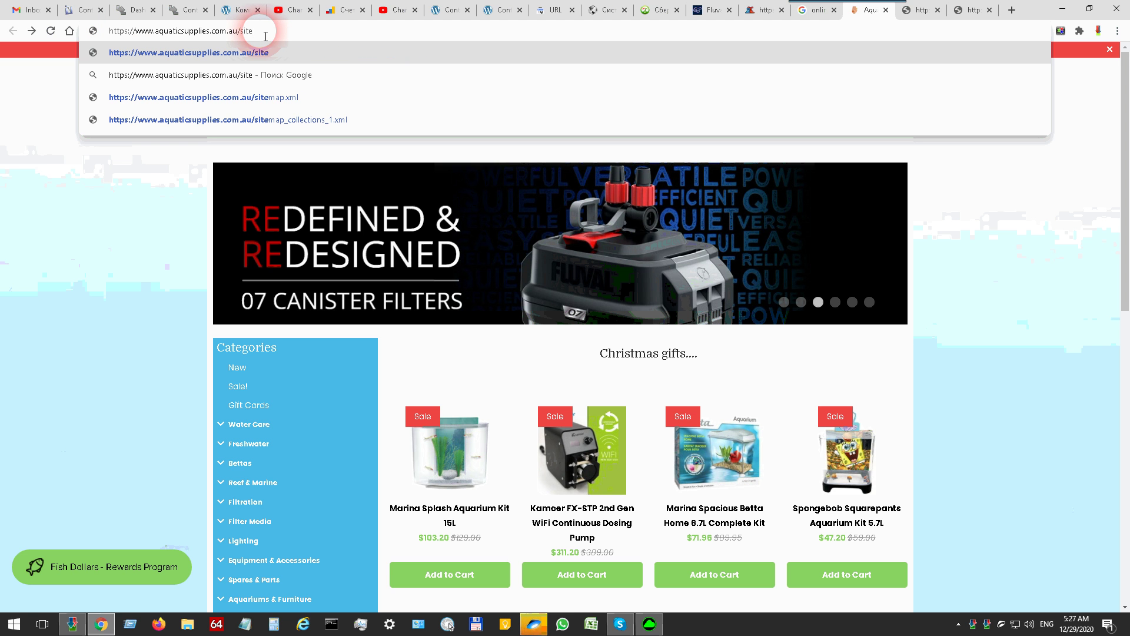
type("map.xml")
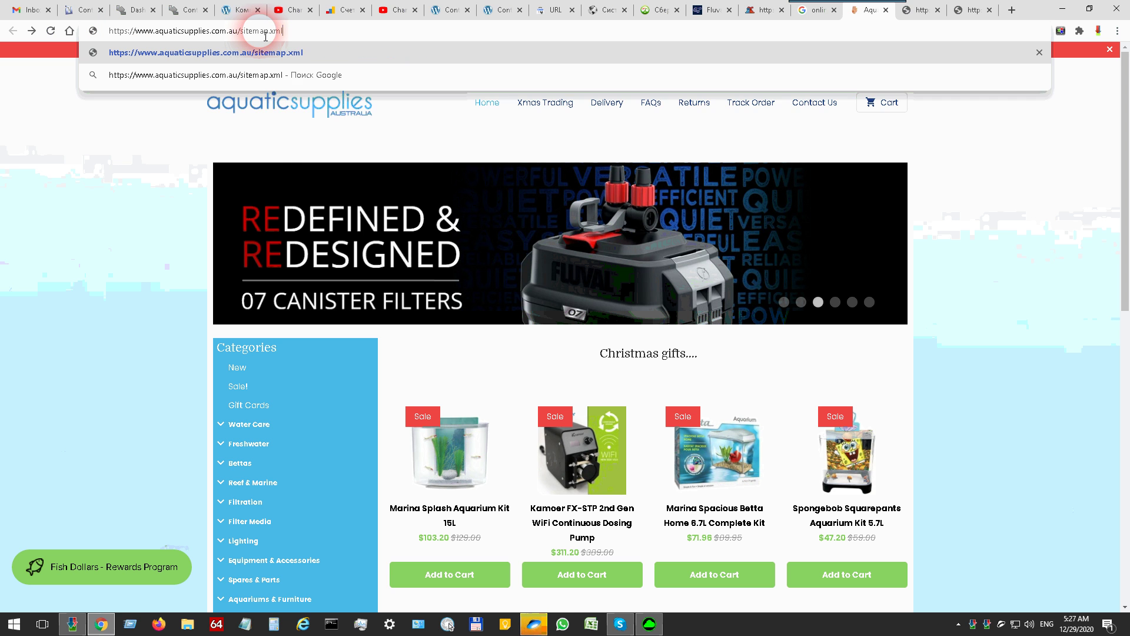
key("Return")
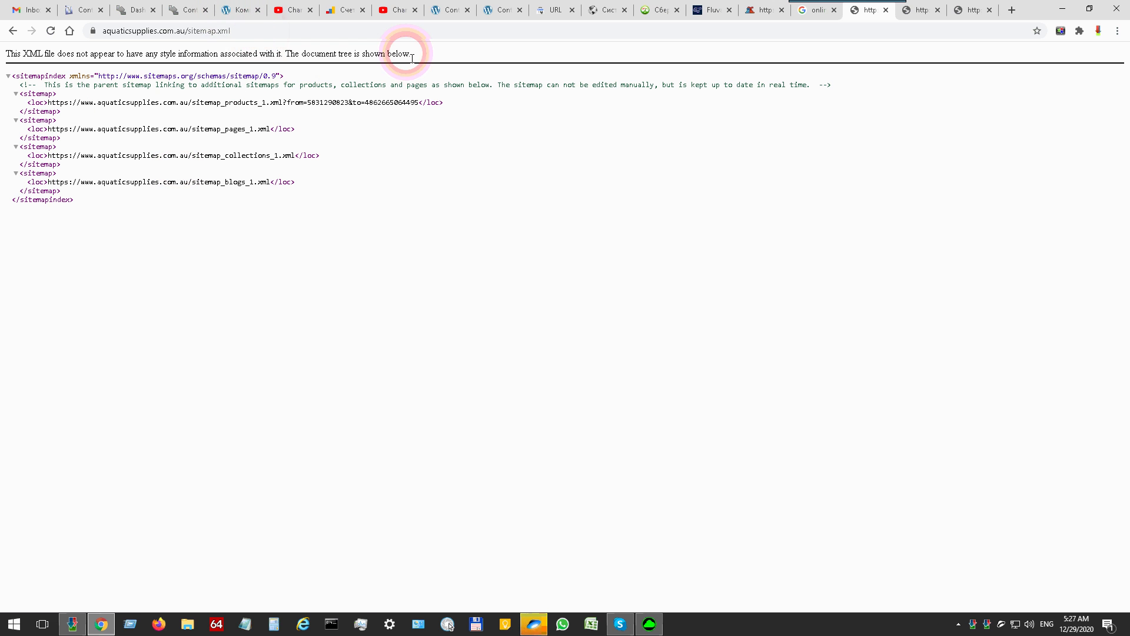
- Select the domain and the sitemap.xml file name in the address bar
left_click_drag(237, 37, 198, 36)
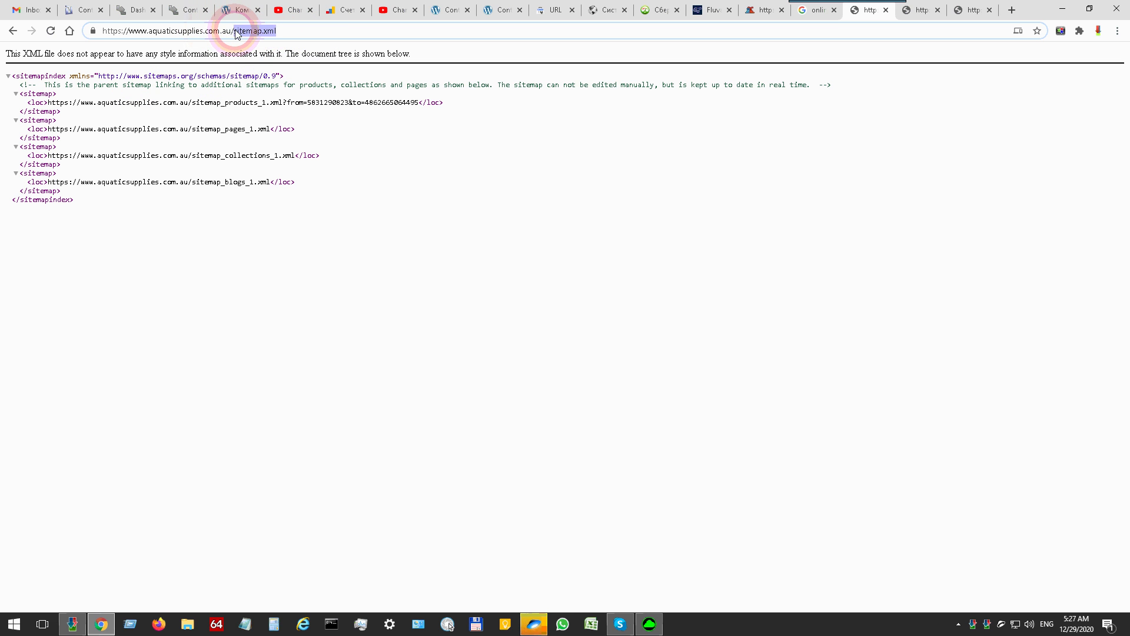
left_click_drag(98, 30, 231, 30)
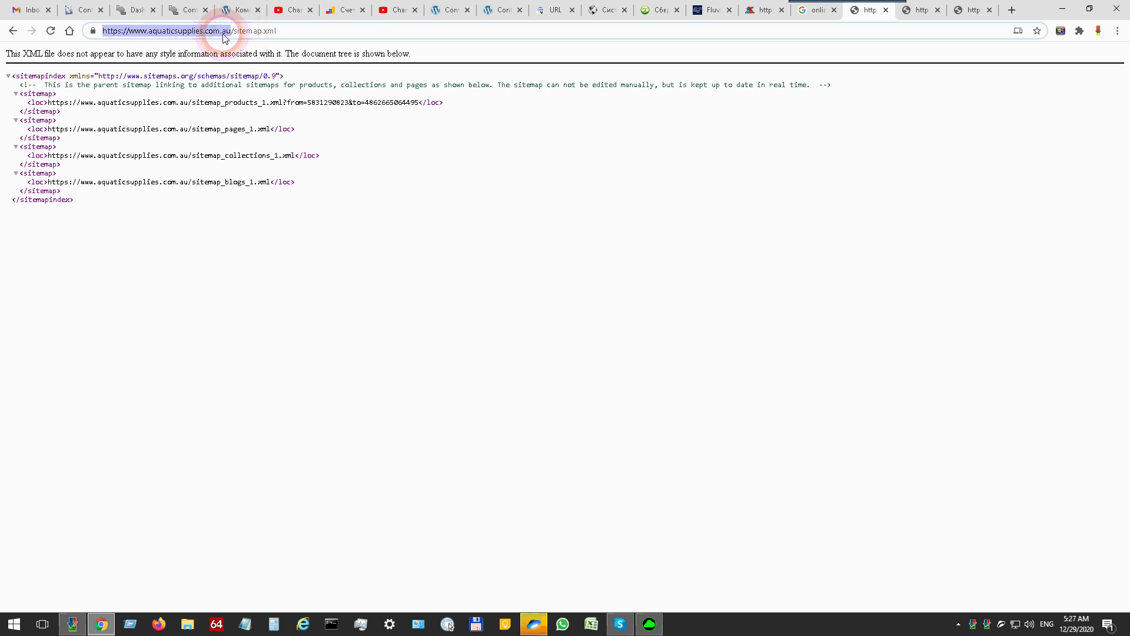
left_click(317, 40)
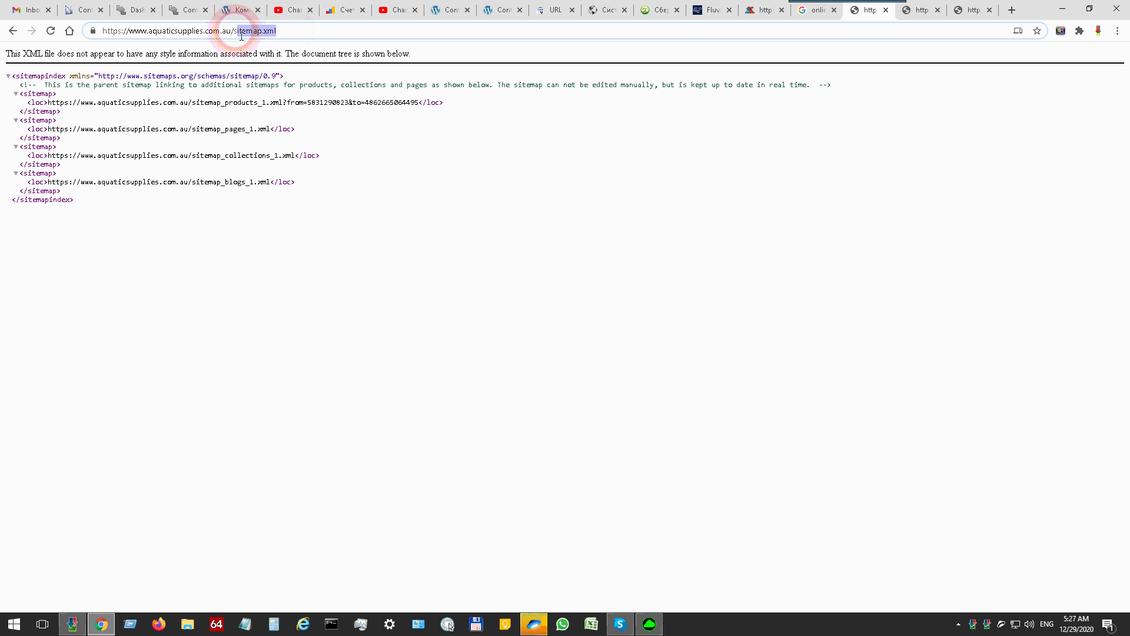
left_click_drag(242, 36, 312, 38)
left_click_drag(235, 31, 332, 41)
- Load the site's robots.txt and locate its Sitemap line
type("robots.txt")
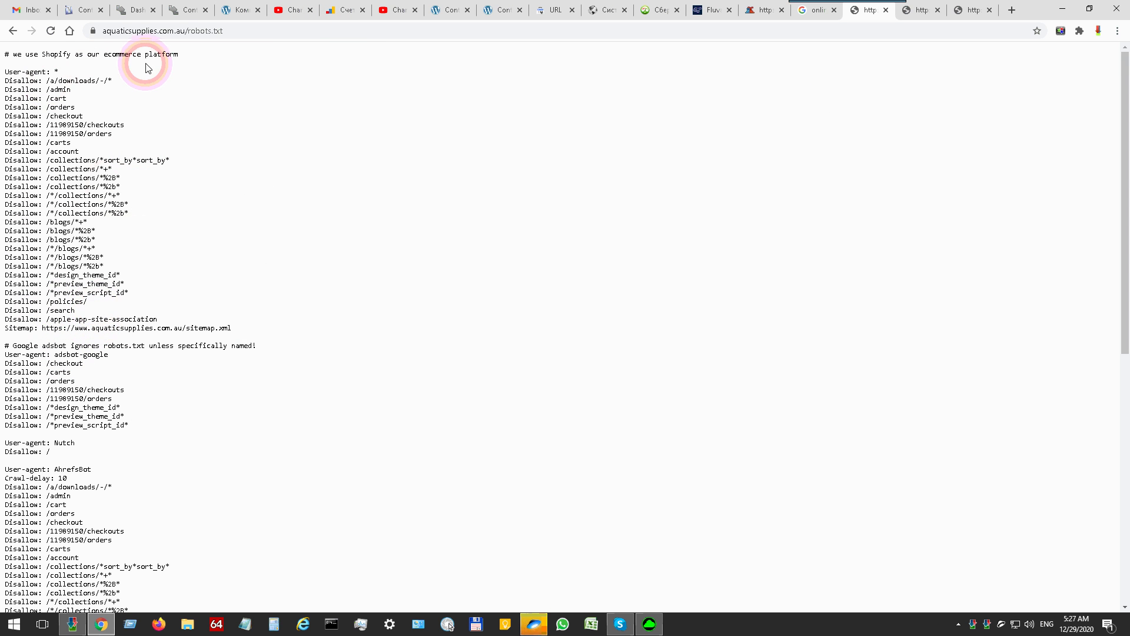
left_click_drag(236, 328, 46, 334)
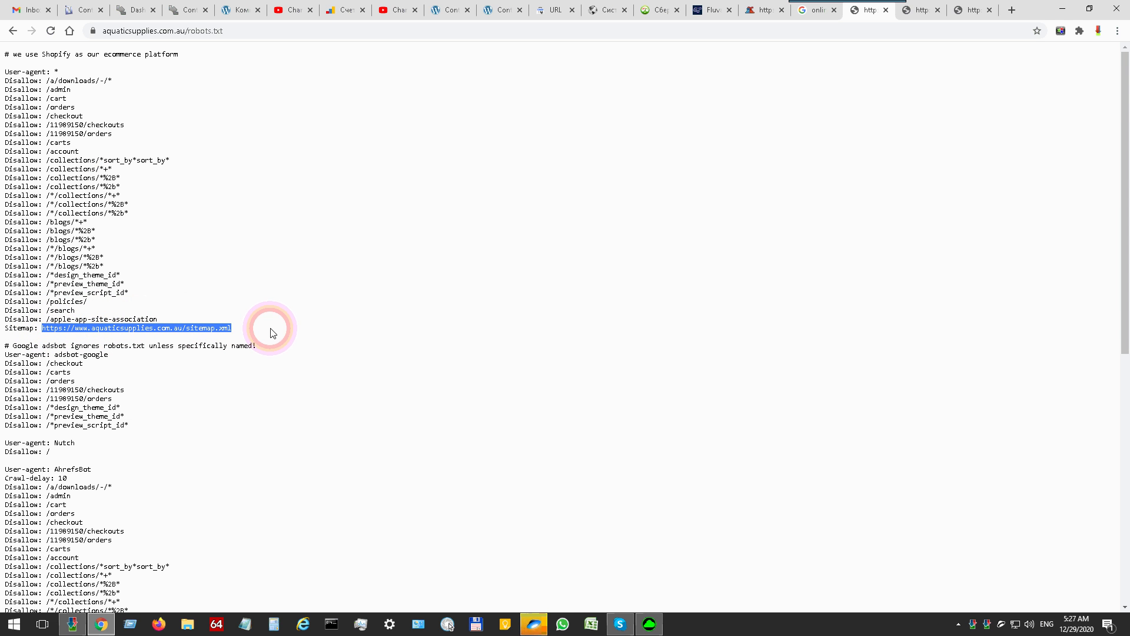
left_click(229, 311)
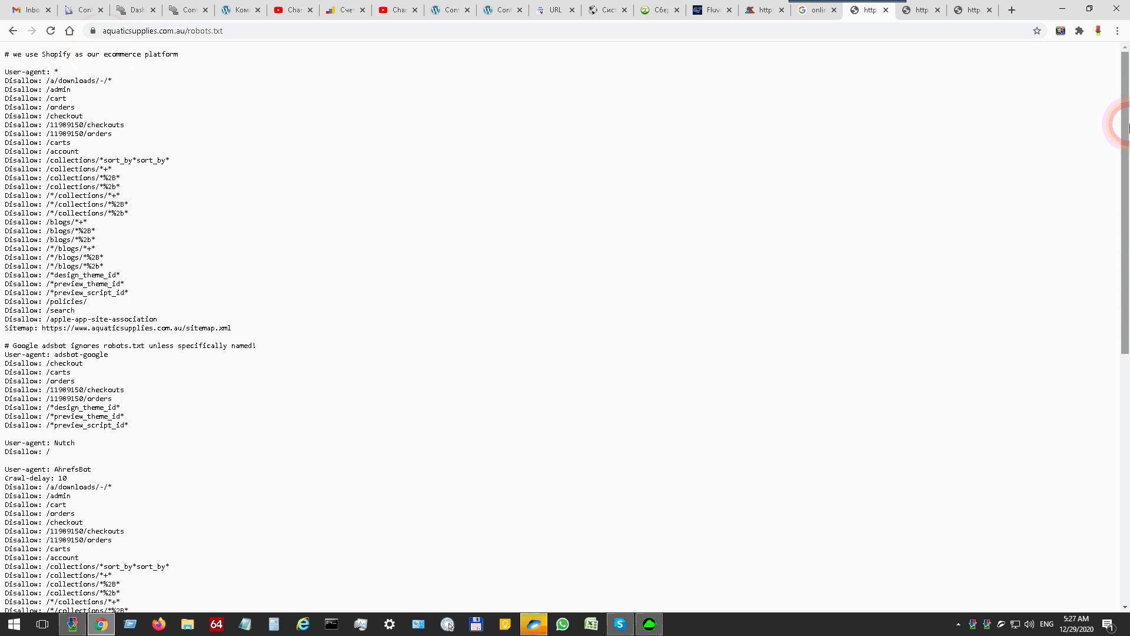
mouse_move(1124, 115)
left_mouse_down()
mouse_move(1104, 328)
mouse_move(1118, 103)
left_mouse_up()
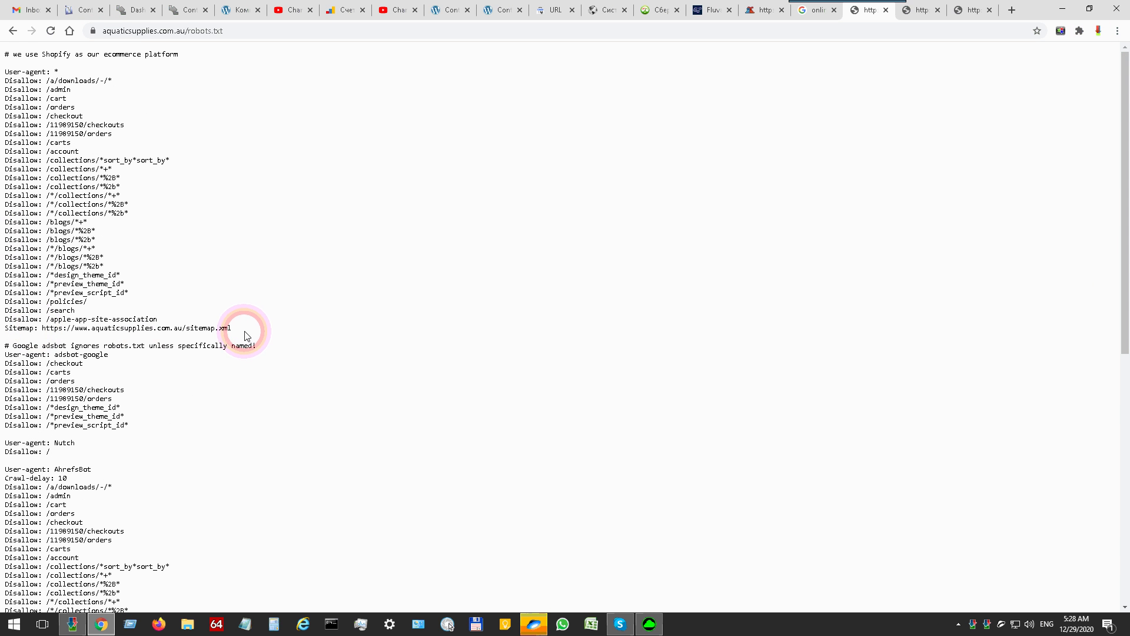
mouse_move(3, 333)
left_mouse_down()
mouse_move(235, 325)
mouse_move(23, 334)
left_mouse_up()
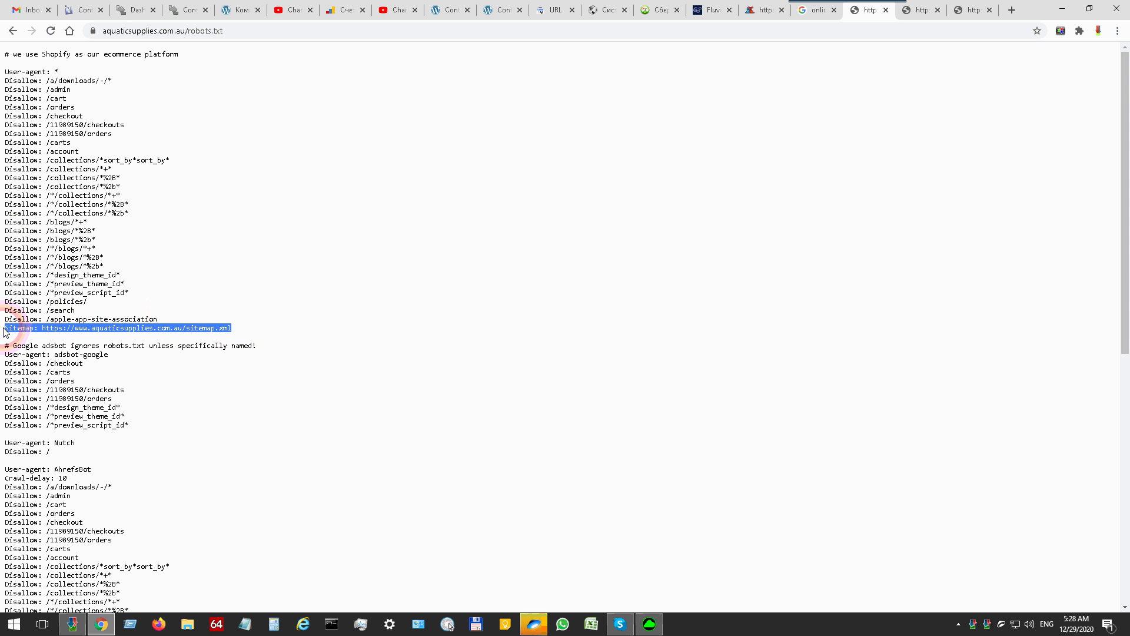
left_click(43, 316)
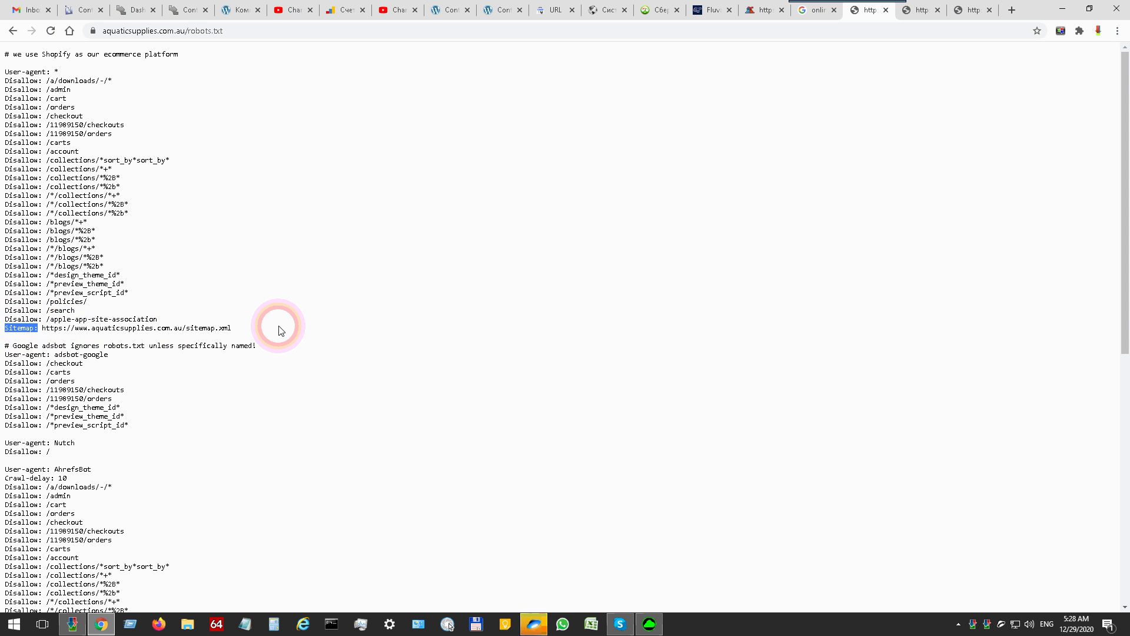
- Copy the robots.txt Sitemap URL into the address bar
left_click_drag(247, 328, 52, 336)
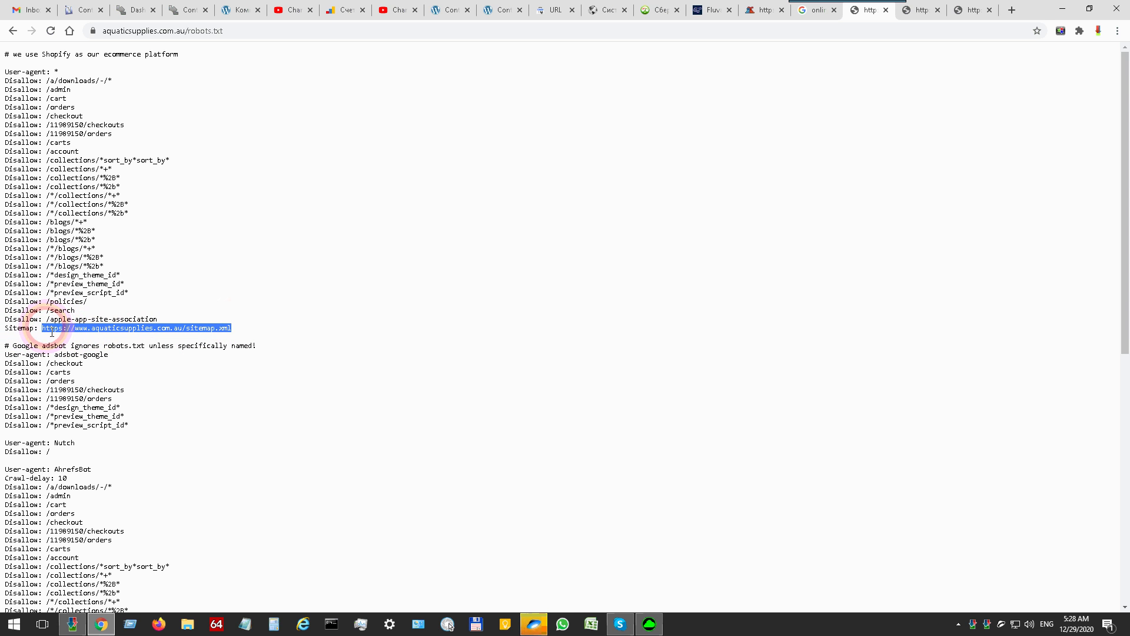
key("ctrl+c")
left_click(246, 31)
key("ctrl+v")
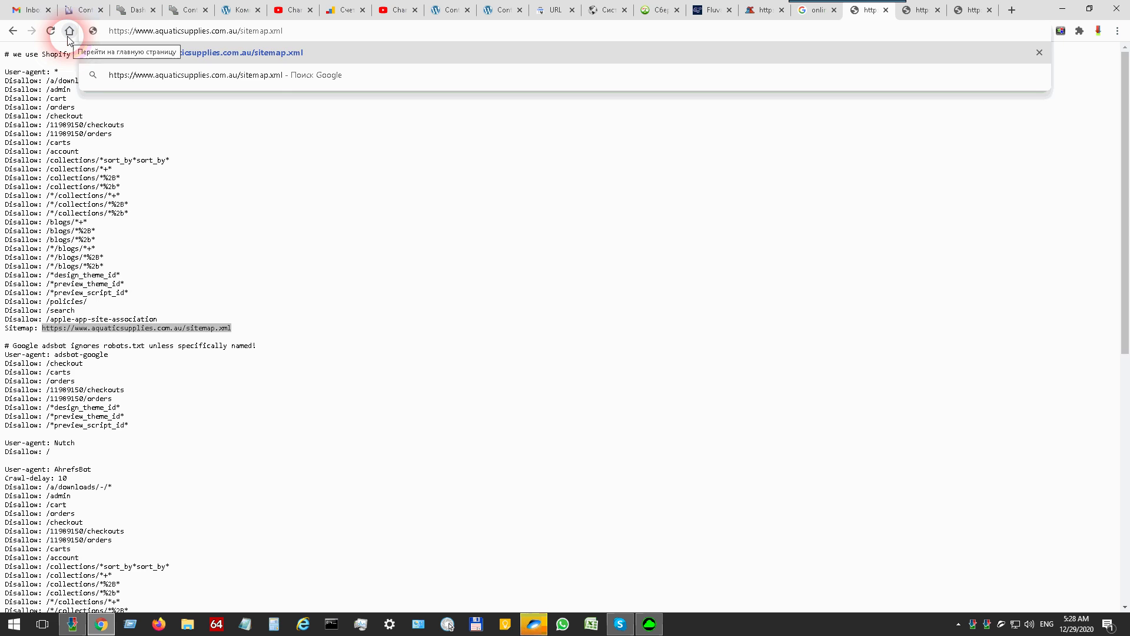
- Load the pasted sitemap.xml and close the two extra tabs
key("Return")
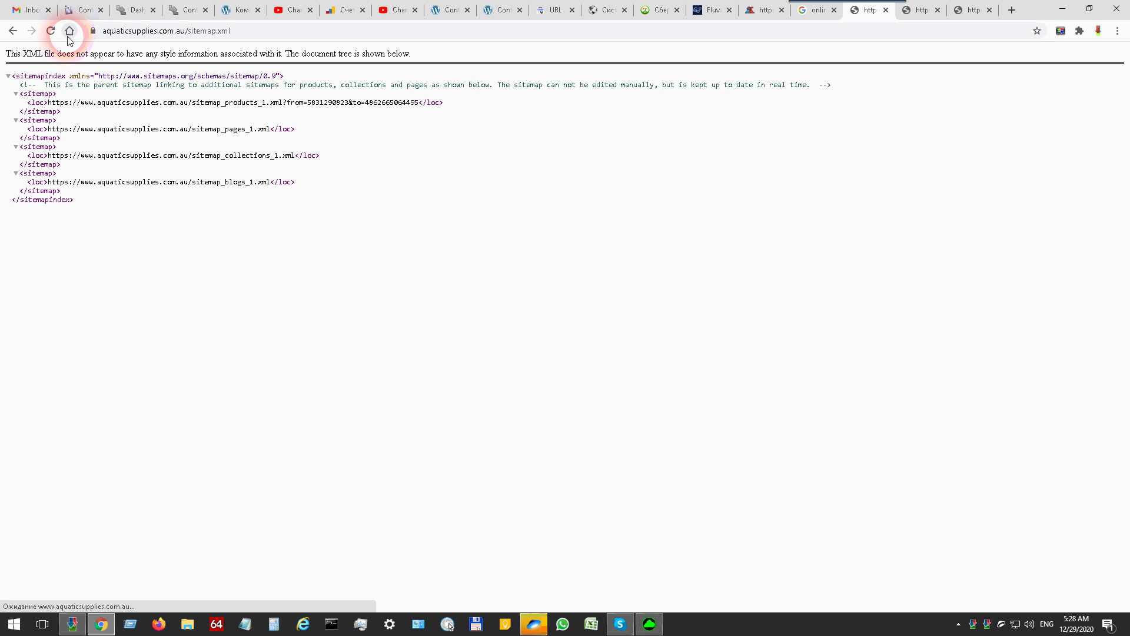
left_click(937, 10)
left_click(937, 10)
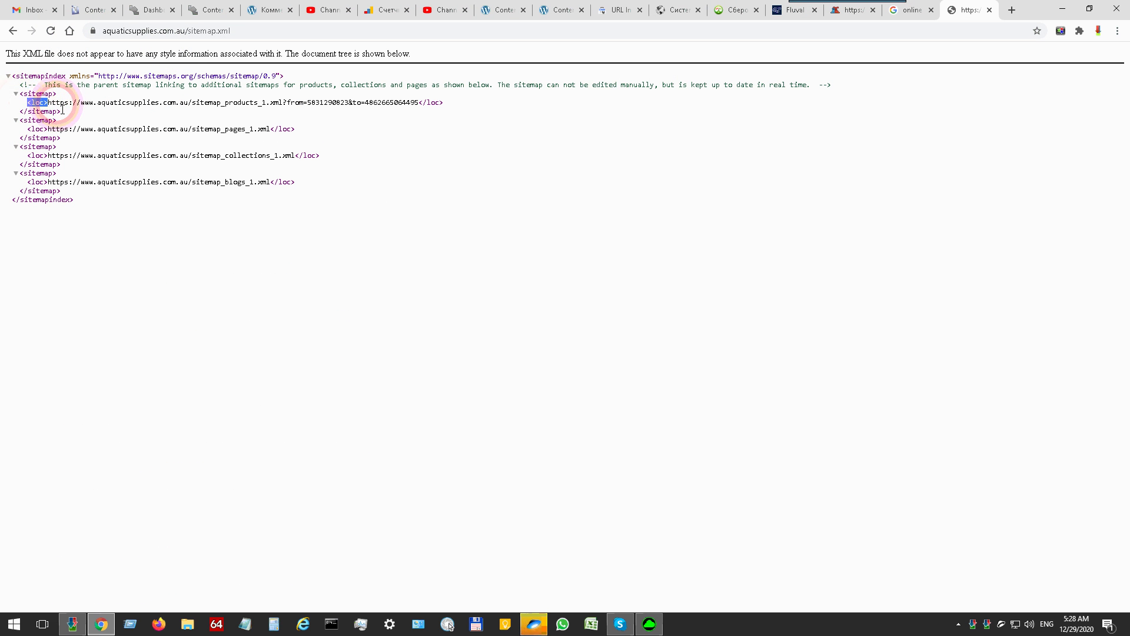
- Select the <loc> and </loc> tags around the products sitemap URL
left_click_drag(443, 104, 418, 103)
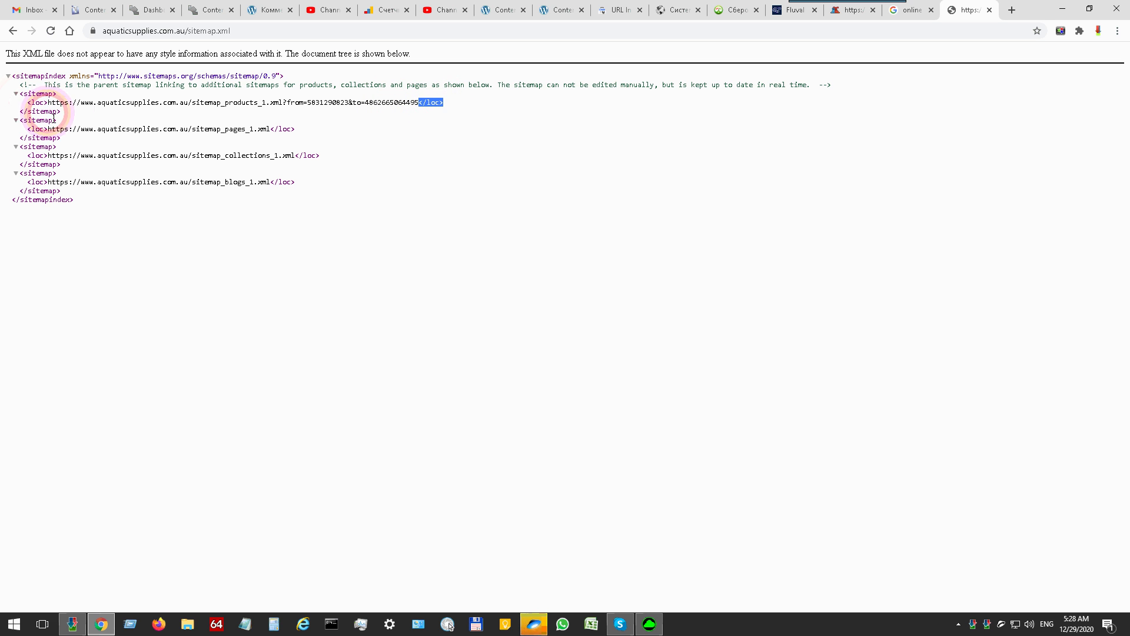
left_click_drag(52, 104, 31, 103)
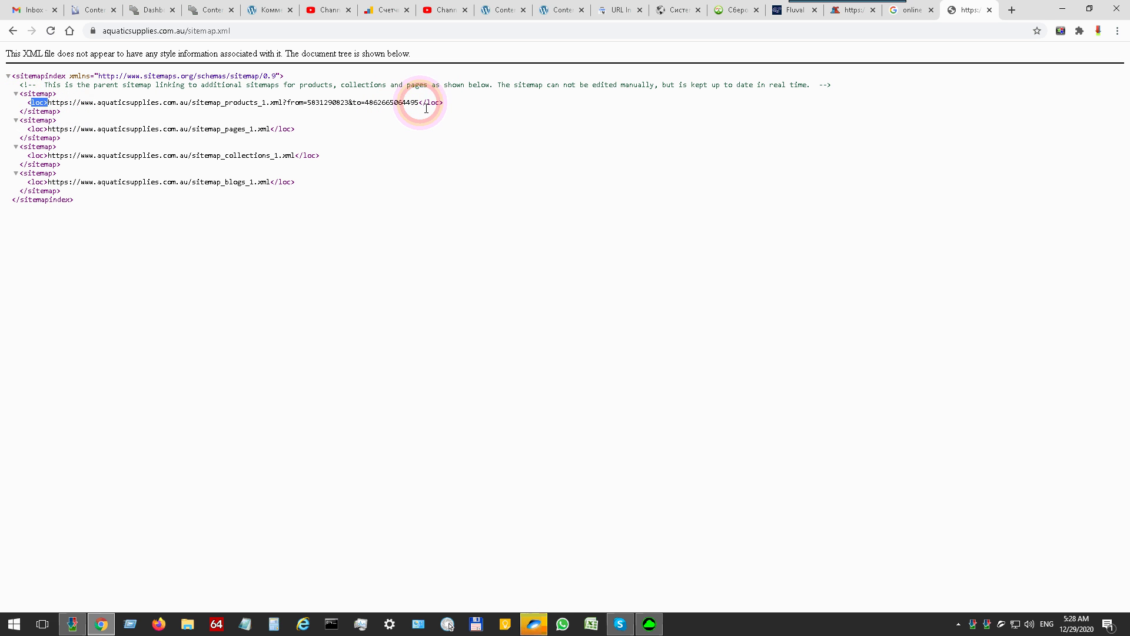
left_click_drag(418, 104, 442, 103)
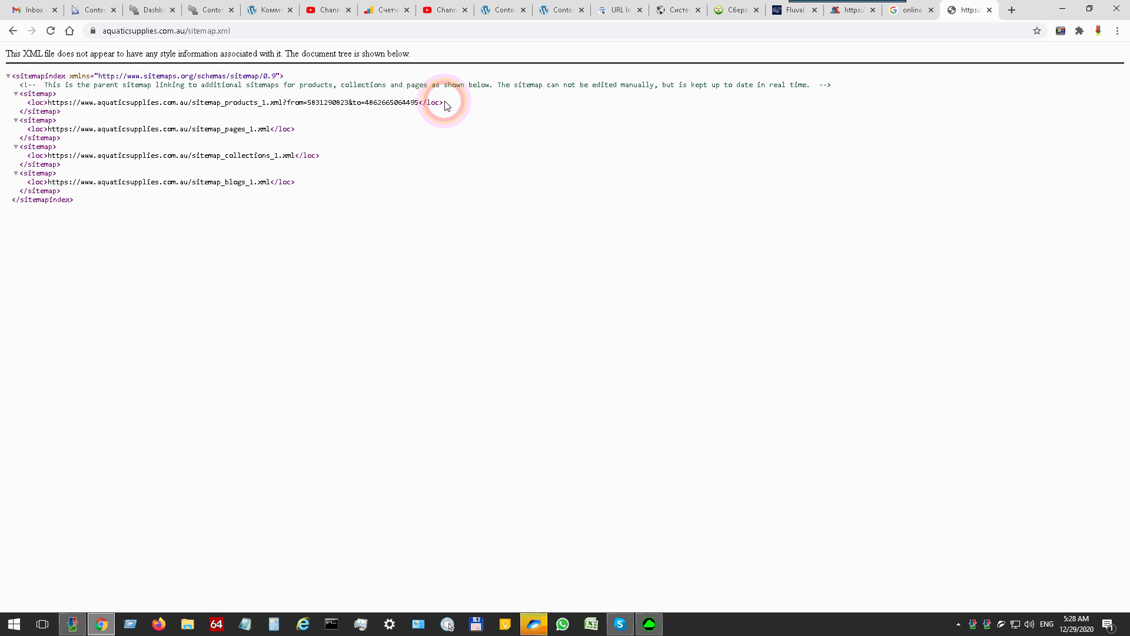
- In Content Downloader X1's URLs tab, show the XML sitemap panel and check its <loc>/</loc> markers
left_click(72, 623)
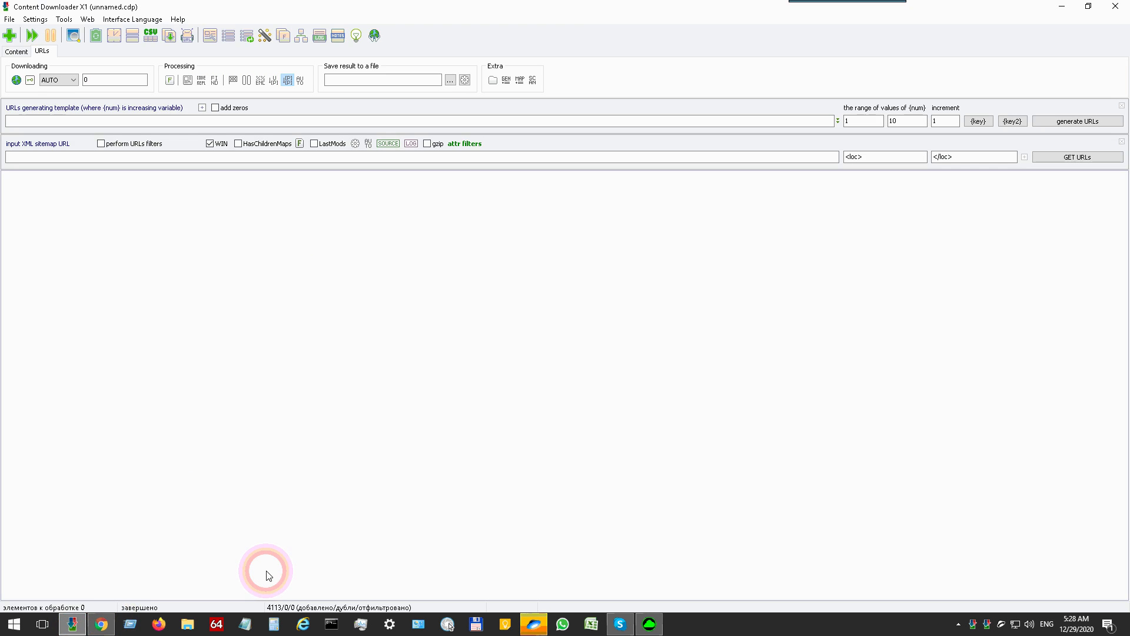
left_click(16, 51)
left_click(42, 53)
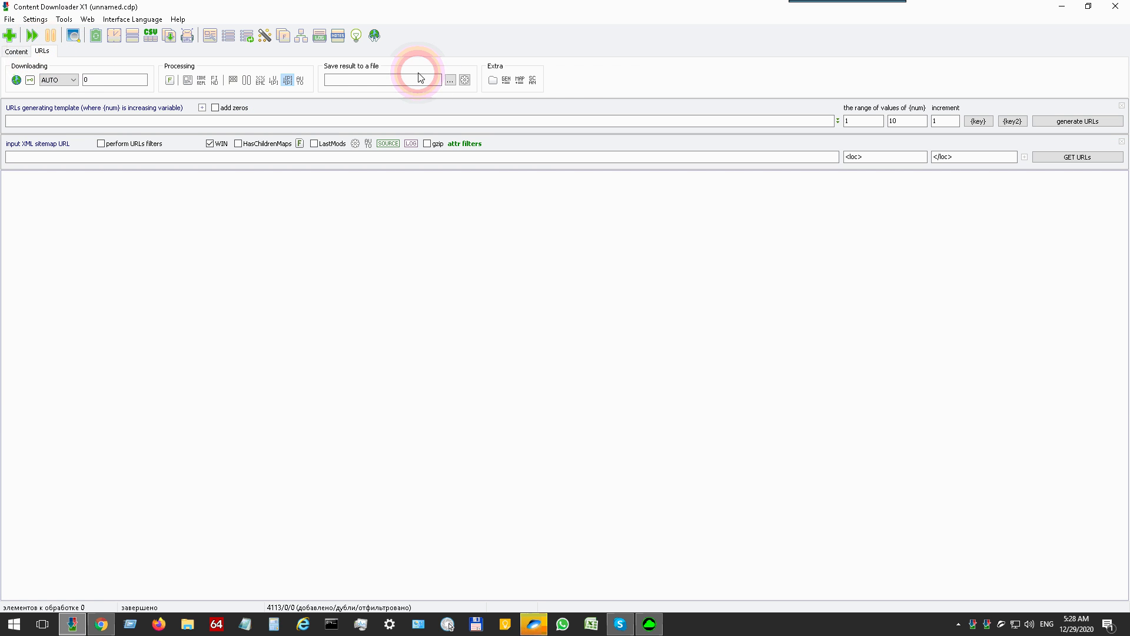
left_click(521, 81)
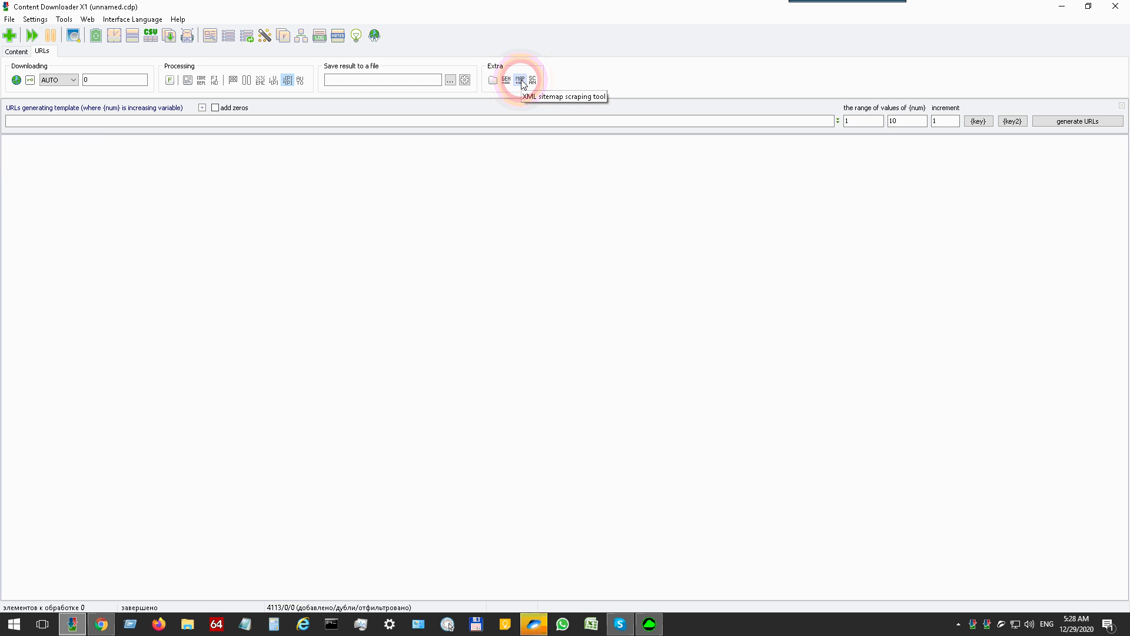
left_click(521, 80)
left_click(521, 80)
left_click(521, 81)
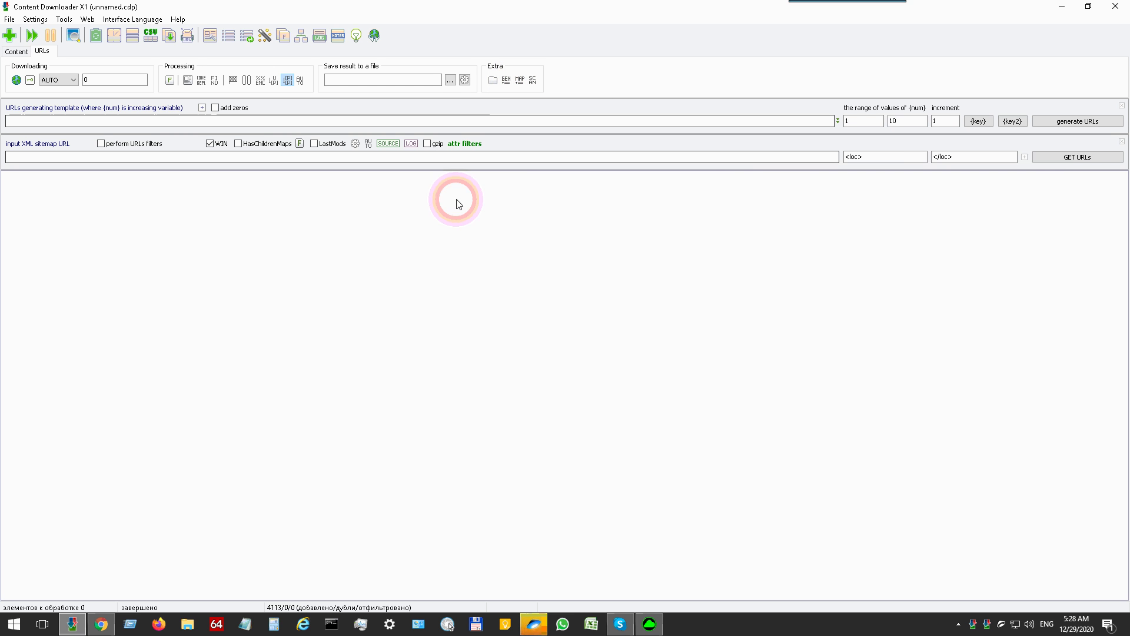
left_click_drag(877, 157, 826, 167)
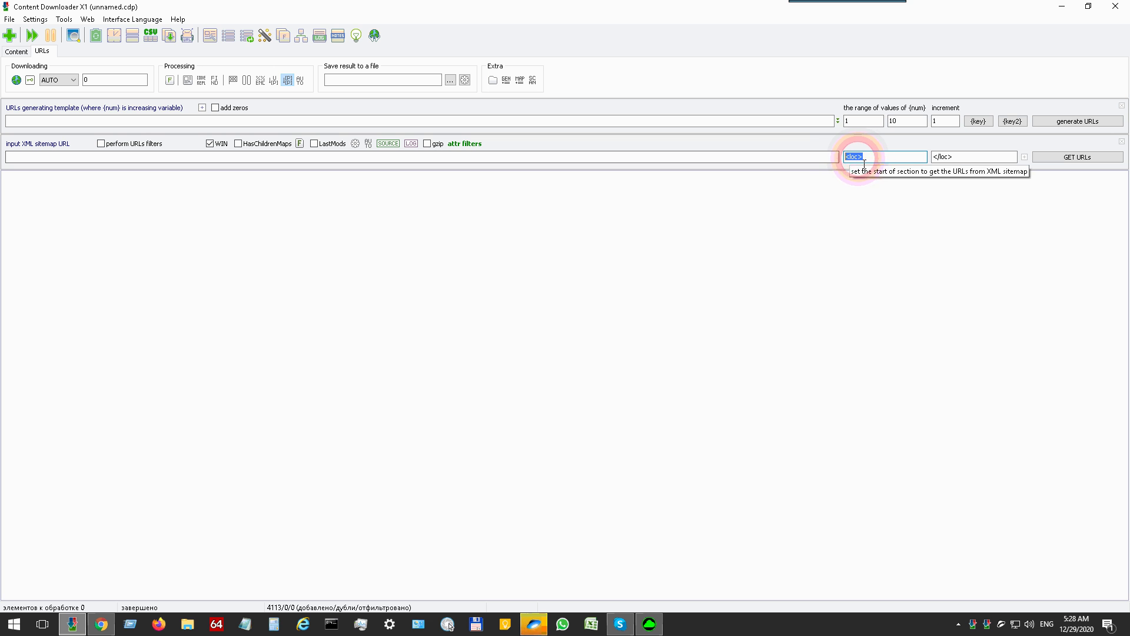
left_click_drag(959, 164, 913, 162)
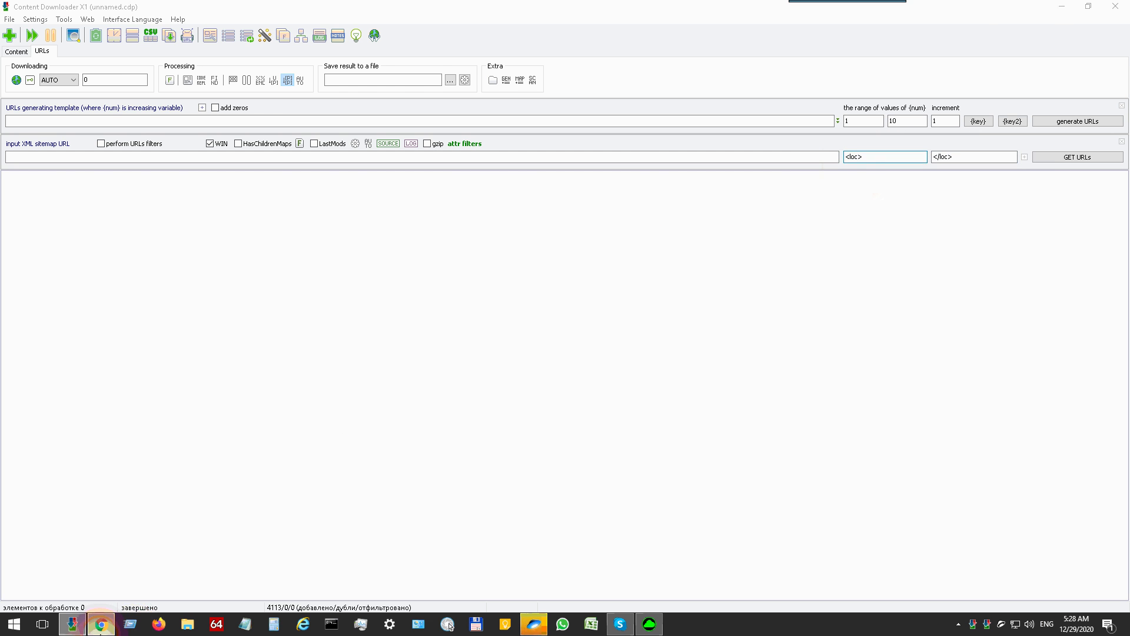
- Select the sitemap_products_1.xml URL from the first <loc> entry
left_click(101, 624)
double_click(37, 103)
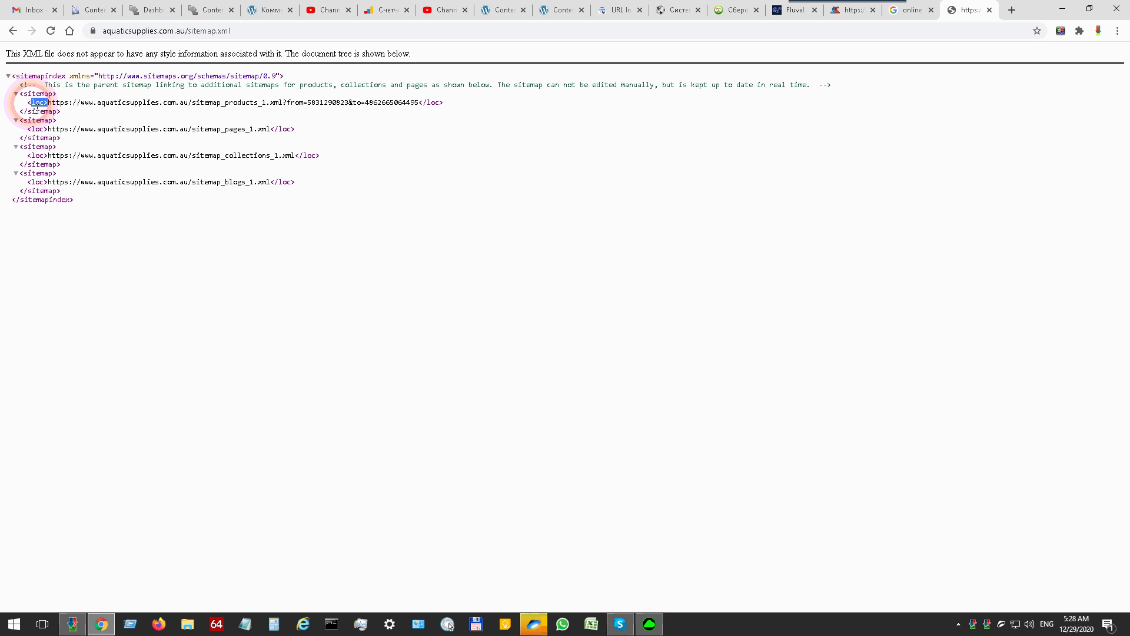
double_click(437, 104)
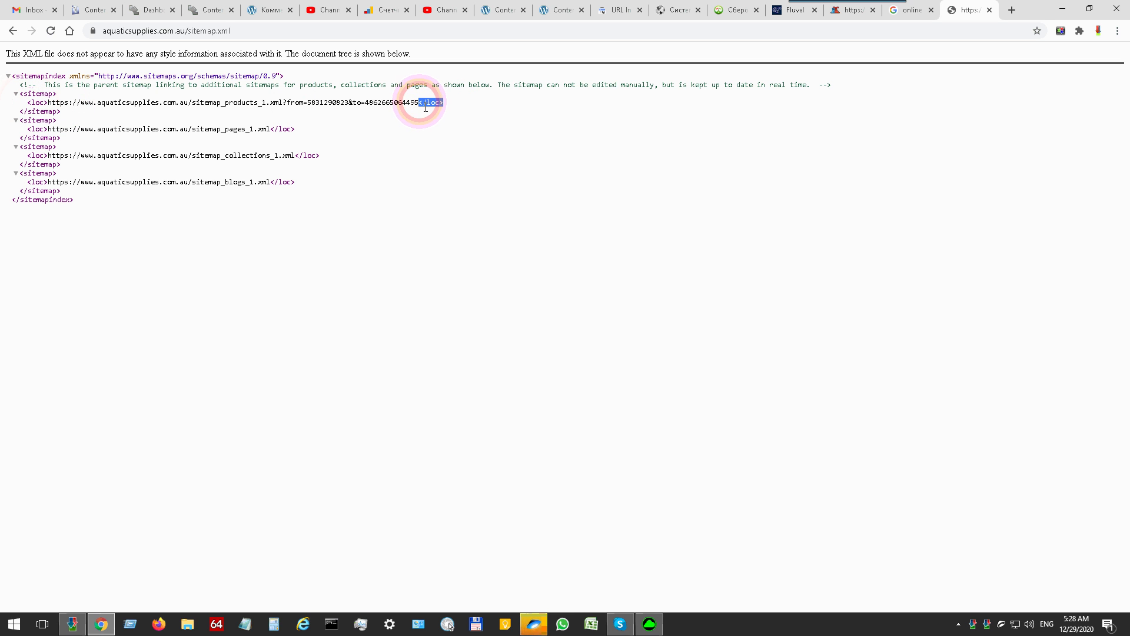
left_click(432, 114)
left_click_drag(420, 103, 60, 108)
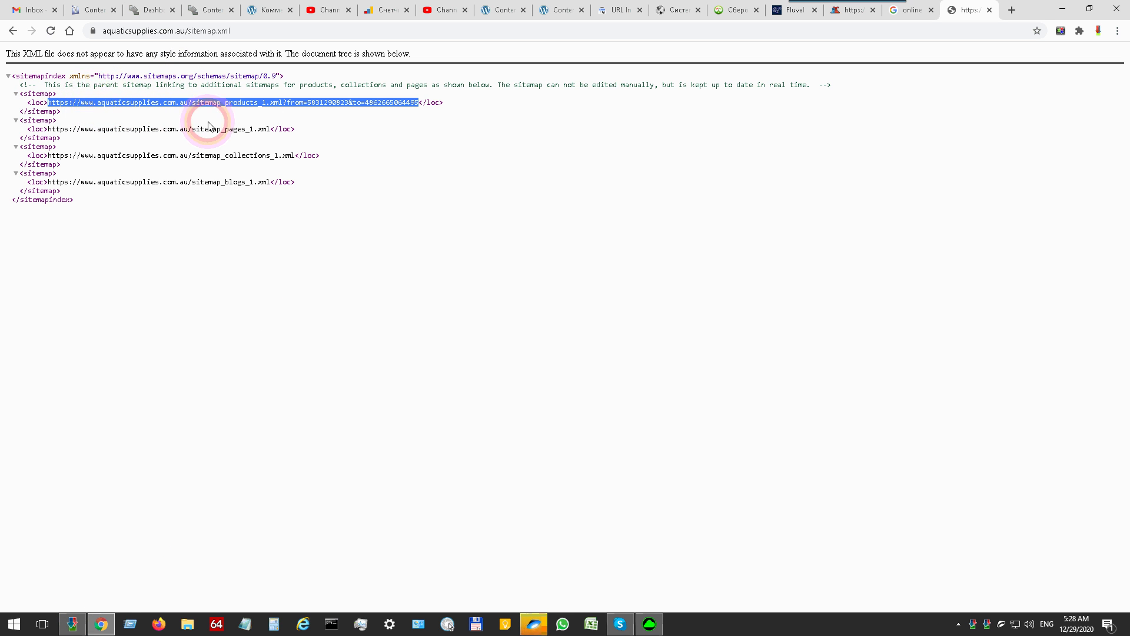
- Fetch URLs from sitemap_products_1.xml in the XML sitemap field, yielding 4113 URLs
left_click(72, 624)
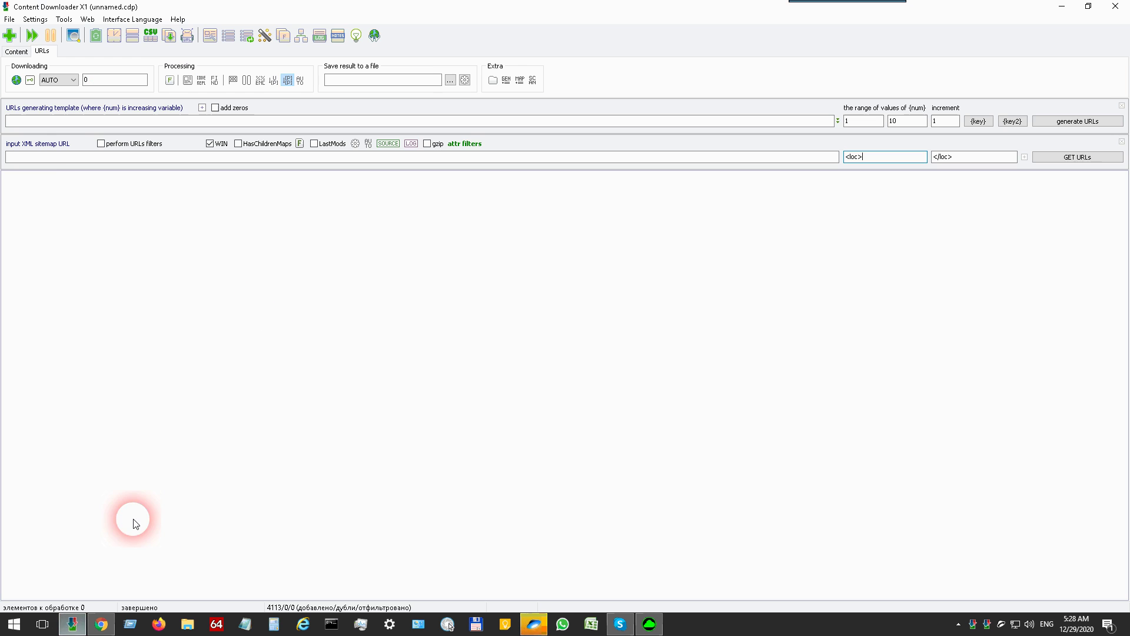
left_click(83, 156)
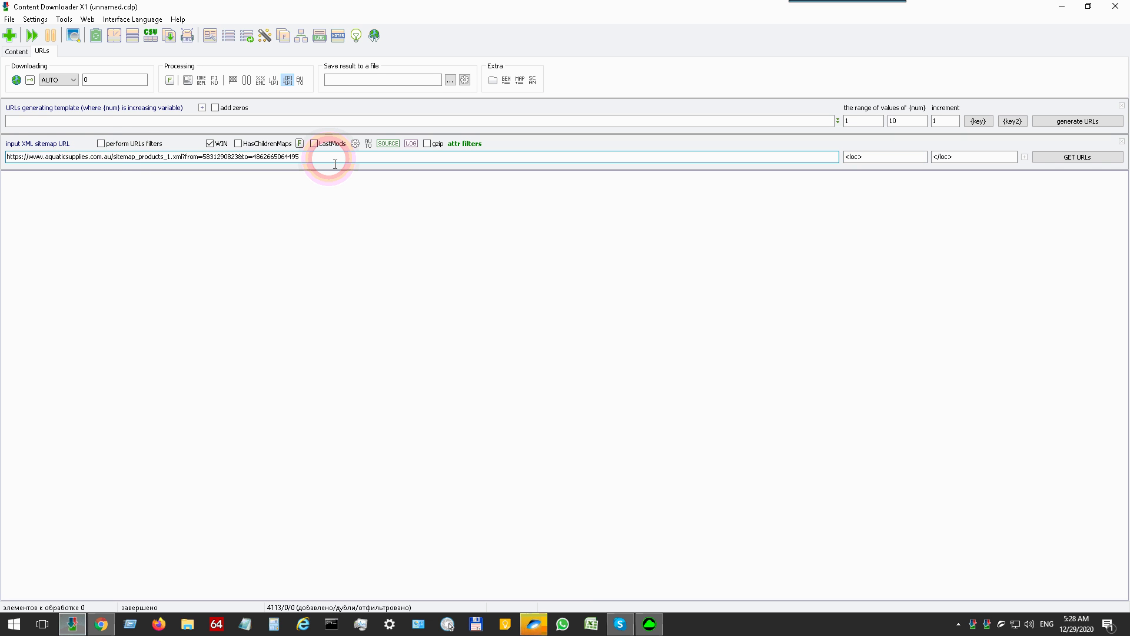
left_click_drag(299, 157, 7, 156)
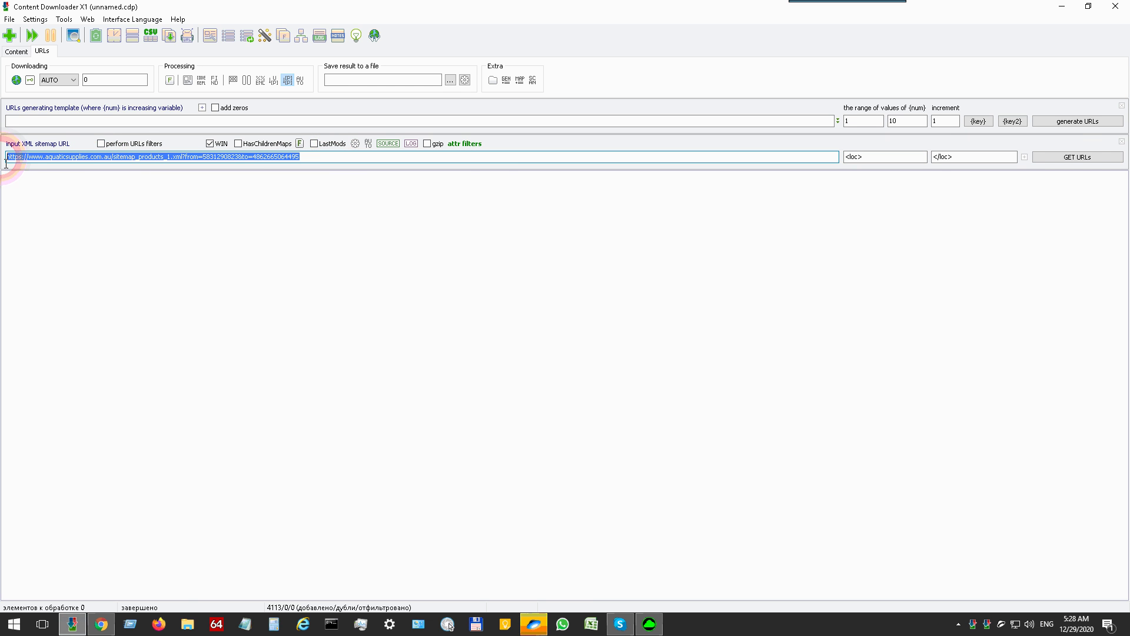
left_click(1065, 158)
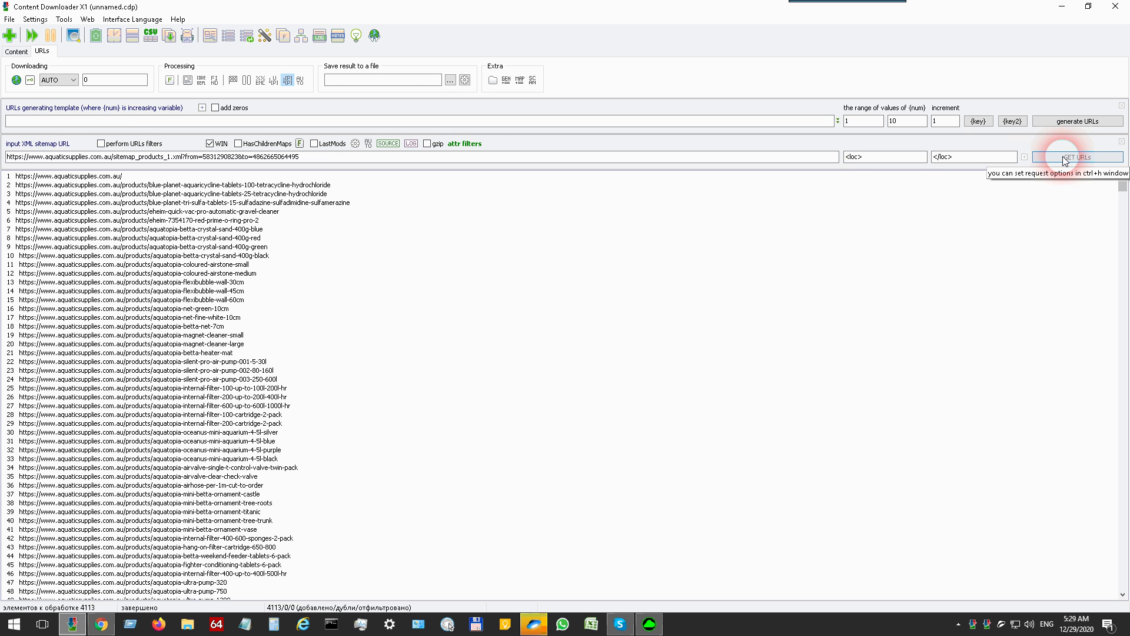
left_click_drag(1122, 184, 1125, 161)
left_click(63, 247)
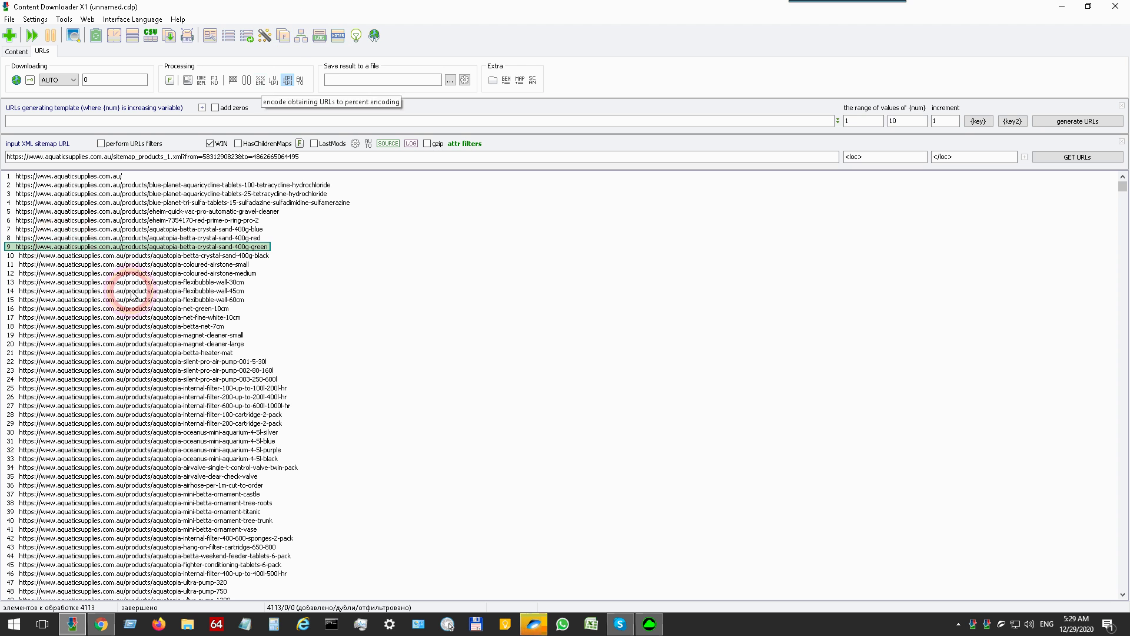
- Enable the amount-of-segments URL filter, then clear the fetched list with Ctrl+A and Delete
left_click(105, 184)
left_click(103, 175)
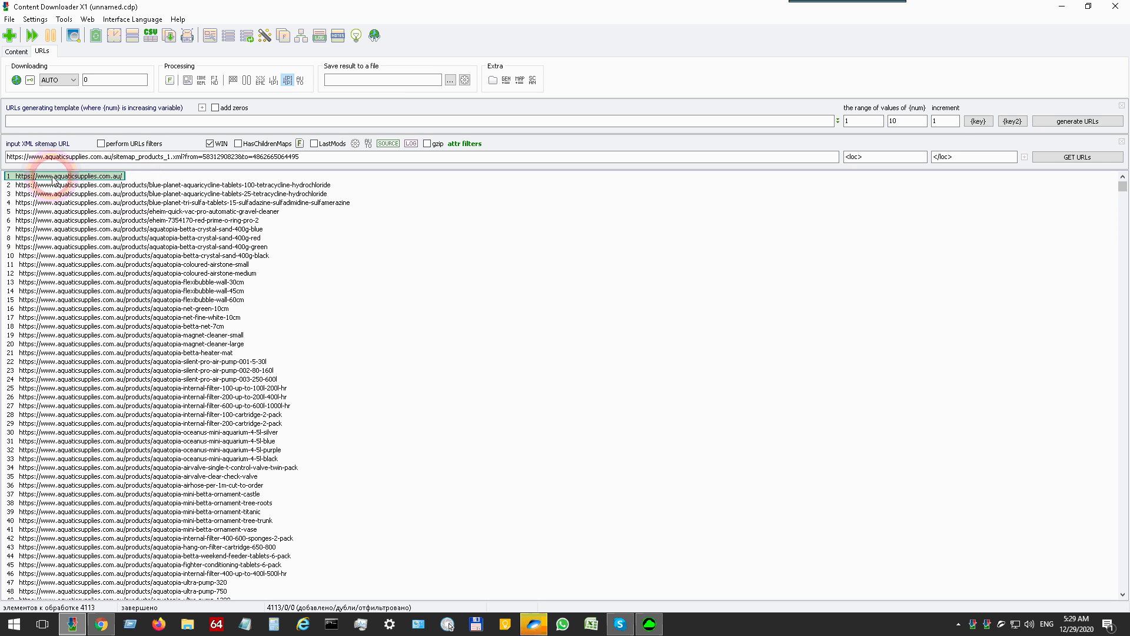
left_click(361, 97)
left_click(283, 36)
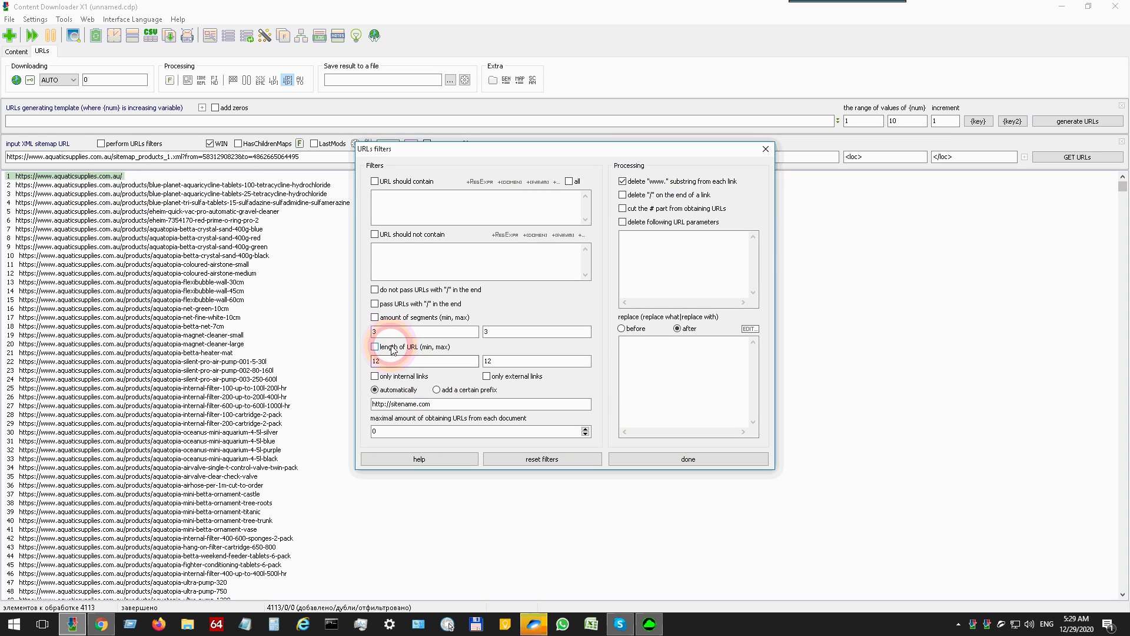
left_click(375, 318)
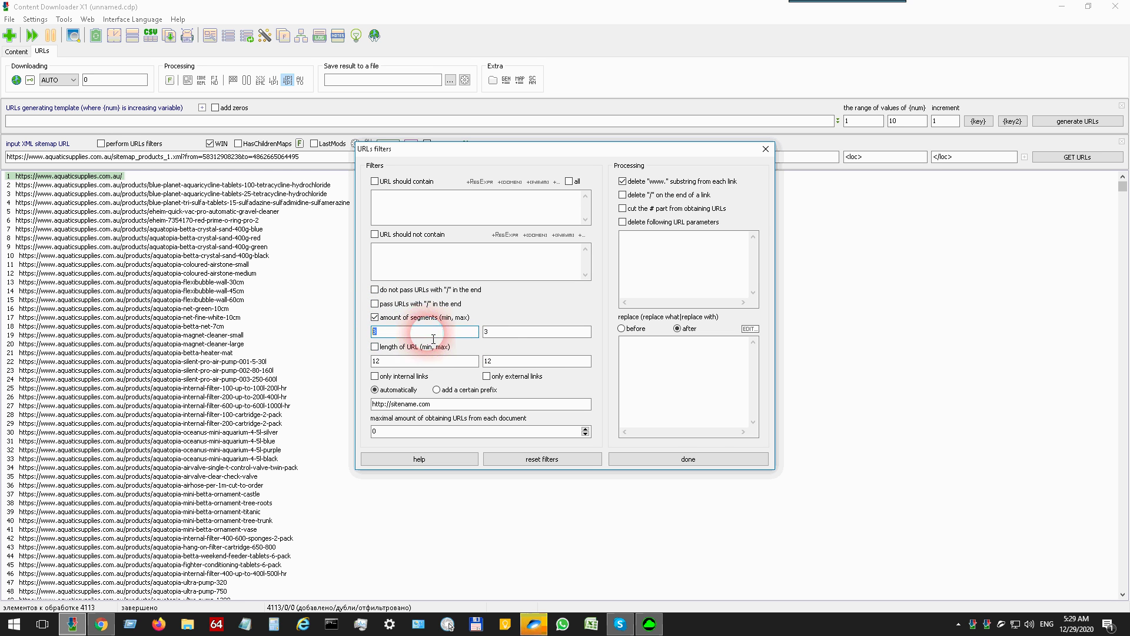
double_click(492, 331)
left_click(696, 460)
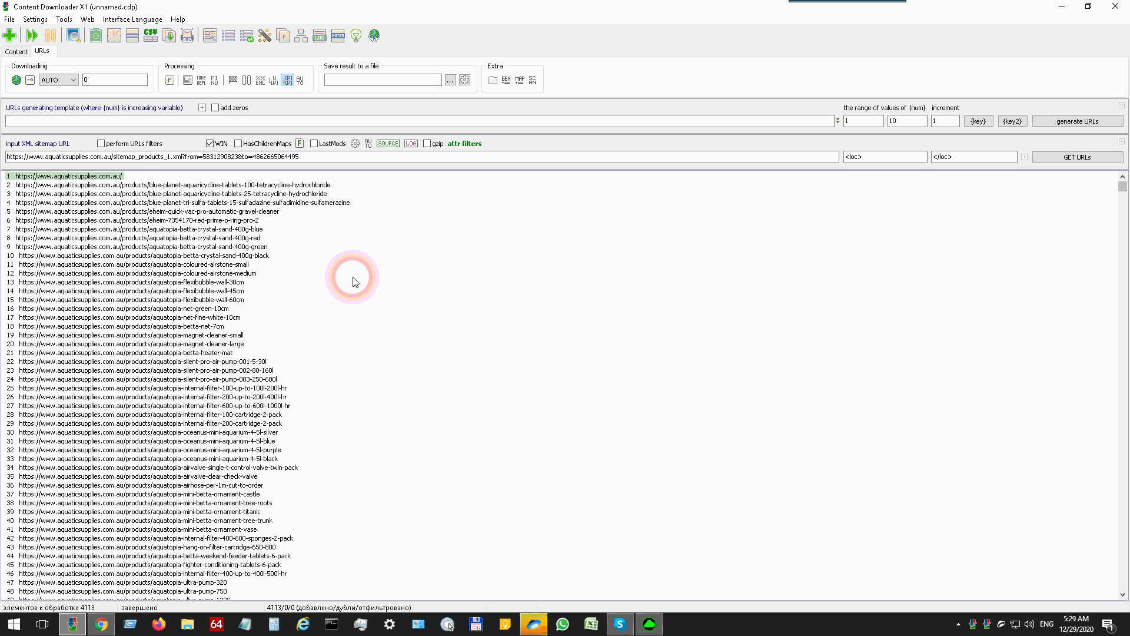
key("ctrl+a")
key("Delete")
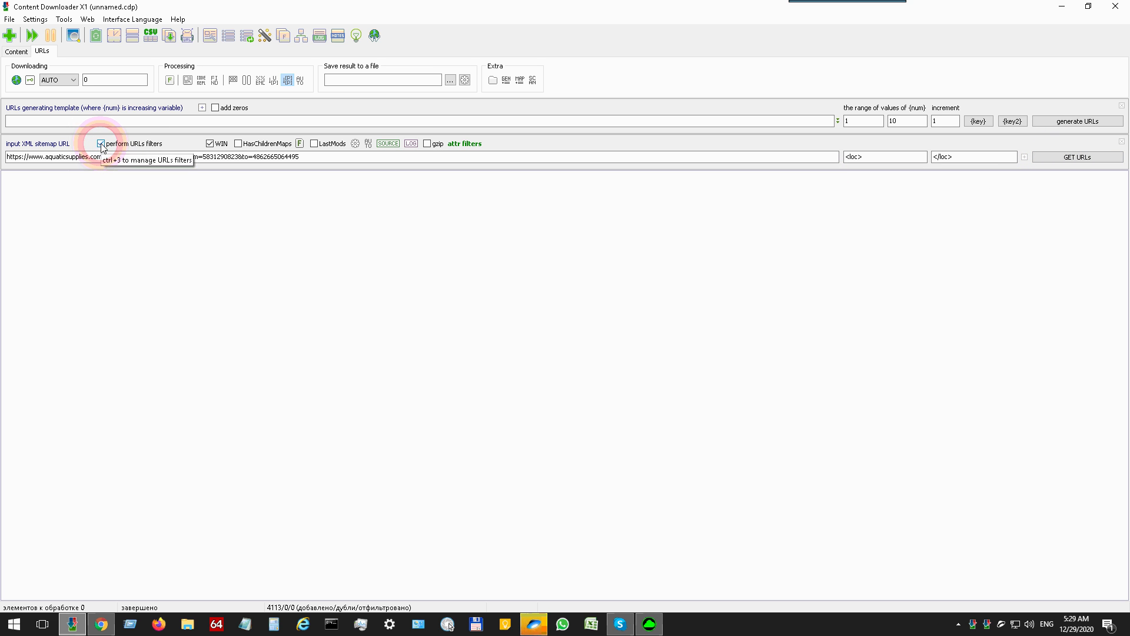
- Refetch the products sitemap with filters, leaving 4112 URLs without the homepage
left_click(1073, 157)
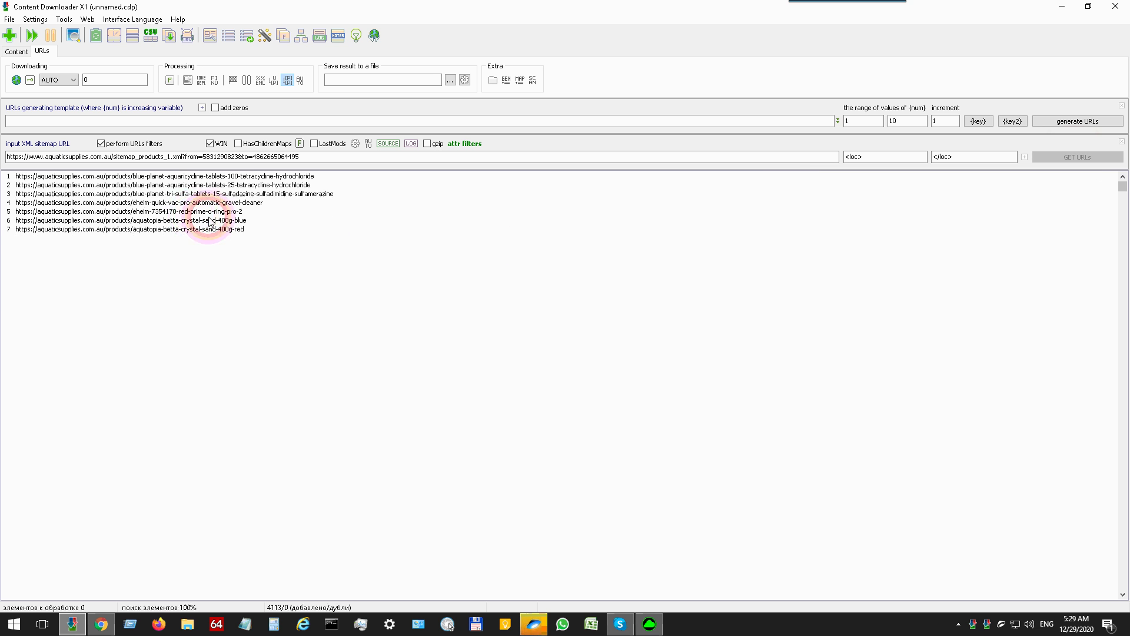
left_click(206, 194)
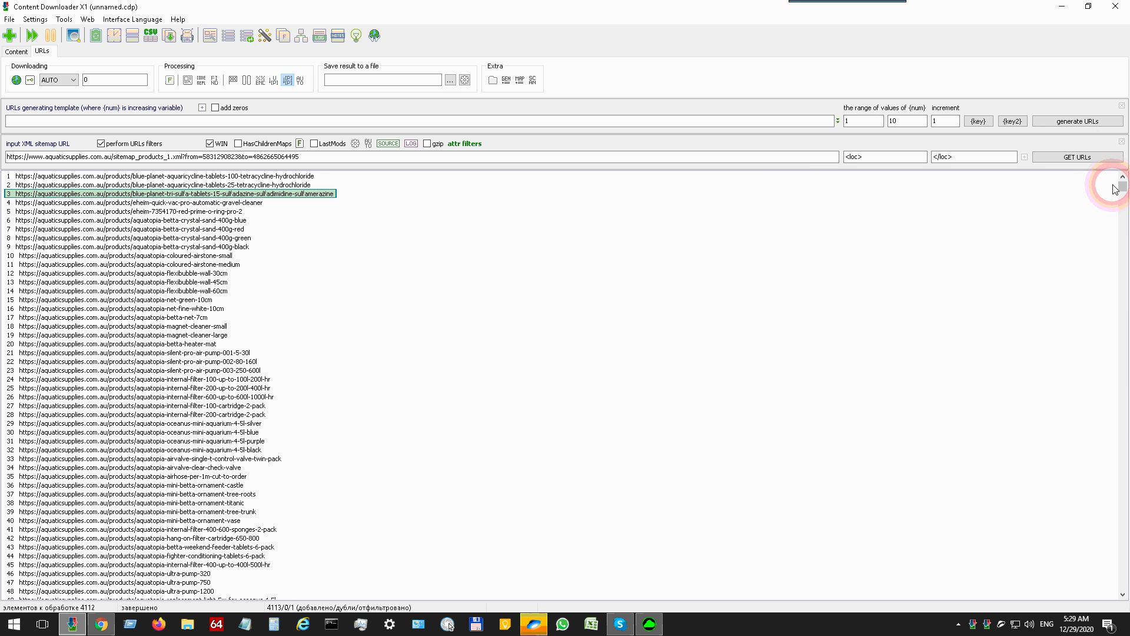
mouse_move(1123, 189)
left_mouse_down()
mouse_move(1117, 539)
mouse_move(1127, 176)
left_mouse_up()
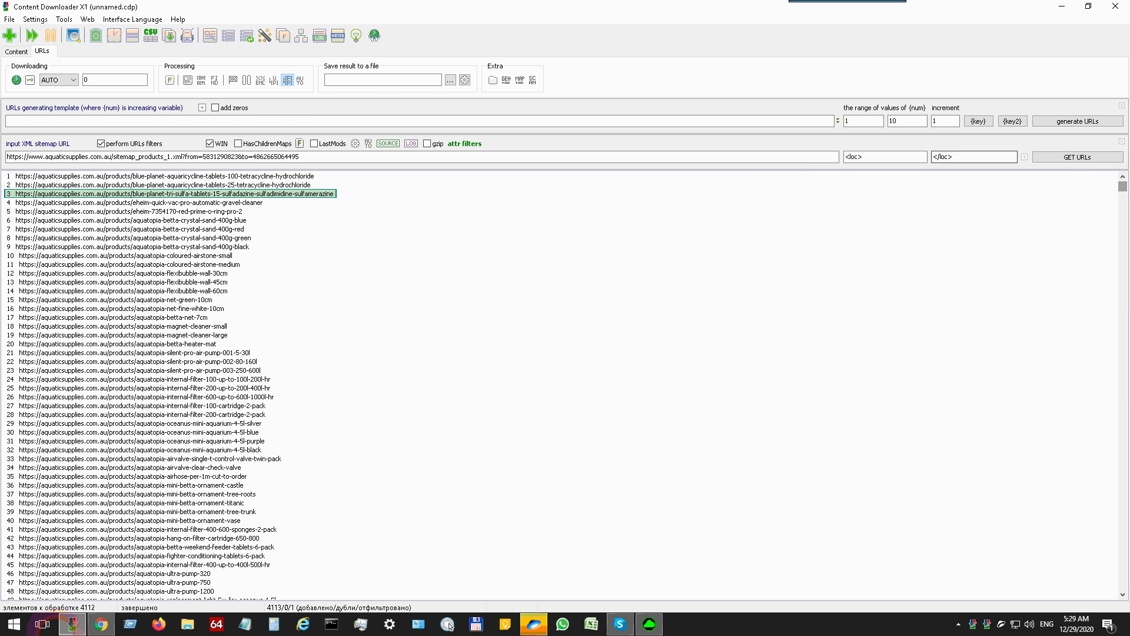
left_click(101, 624)
- Review the products, pages and collections child sitemap URLs, then select the full sitemap.xml address
left_click(243, 118)
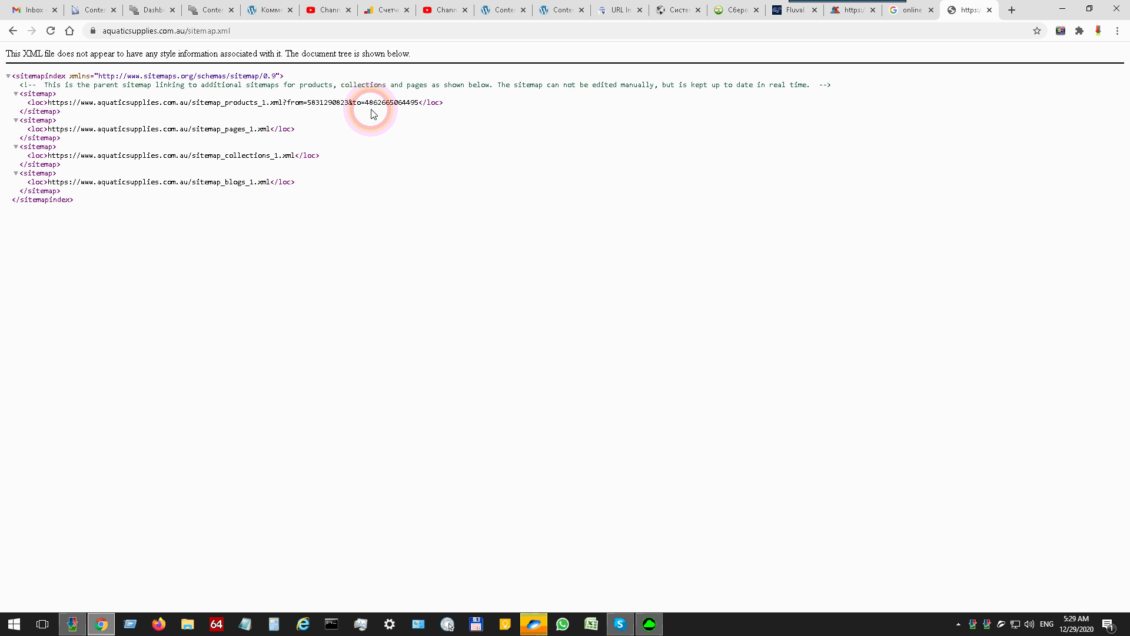
left_click_drag(414, 105, 36, 103)
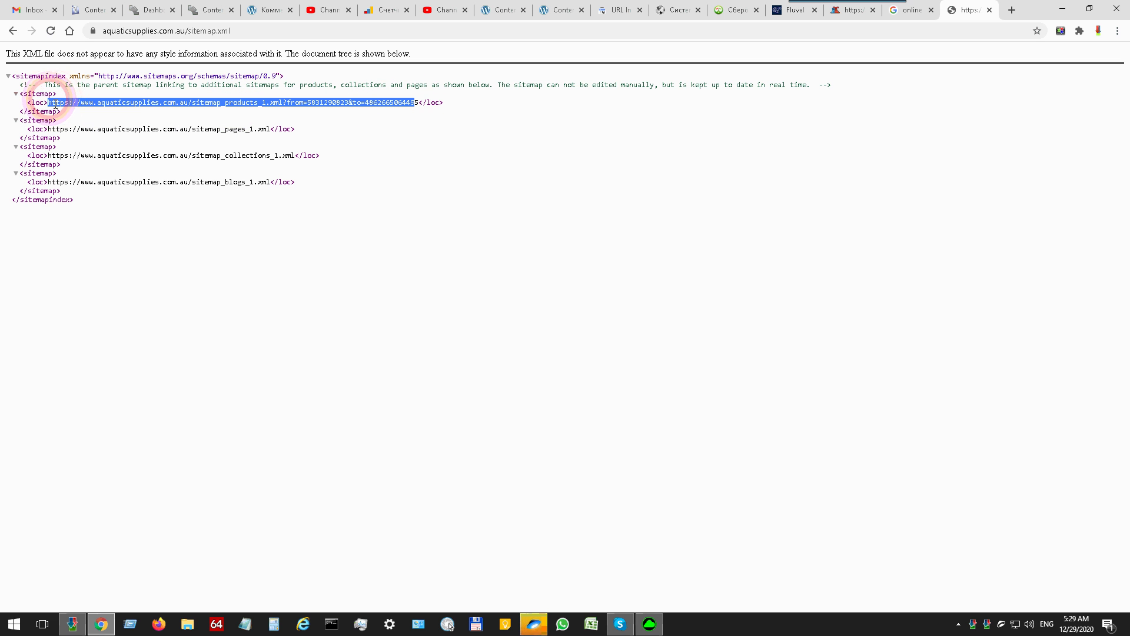
left_click_drag(271, 129, 48, 129)
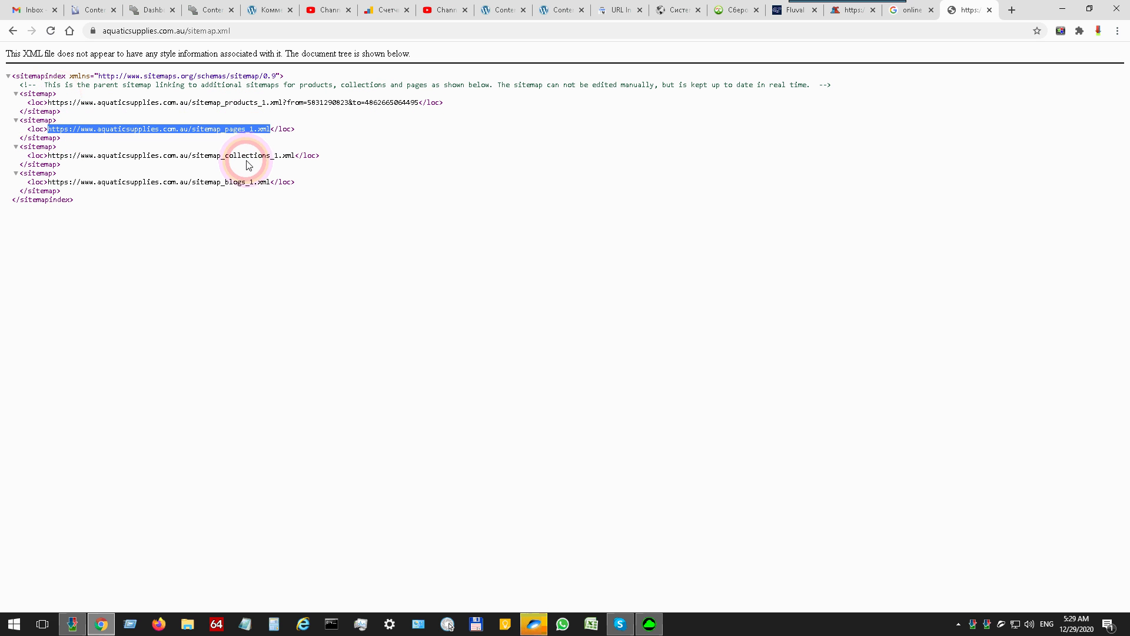
left_click_drag(297, 157, 42, 156)
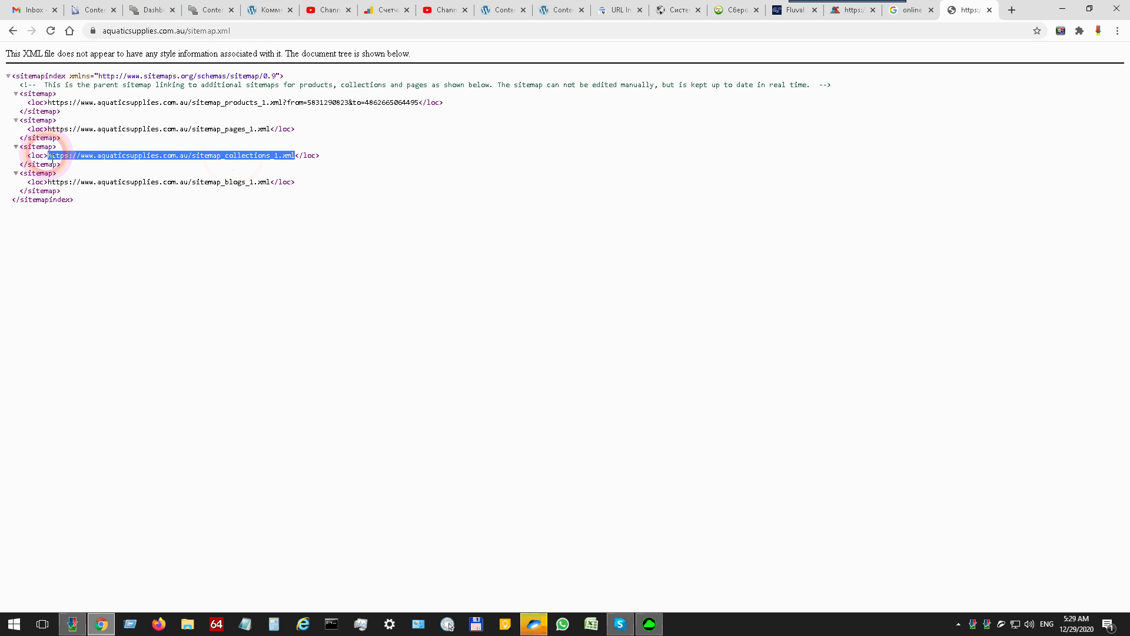
left_click(238, 34)
key("ctrl+a")
key("ctrl+c")
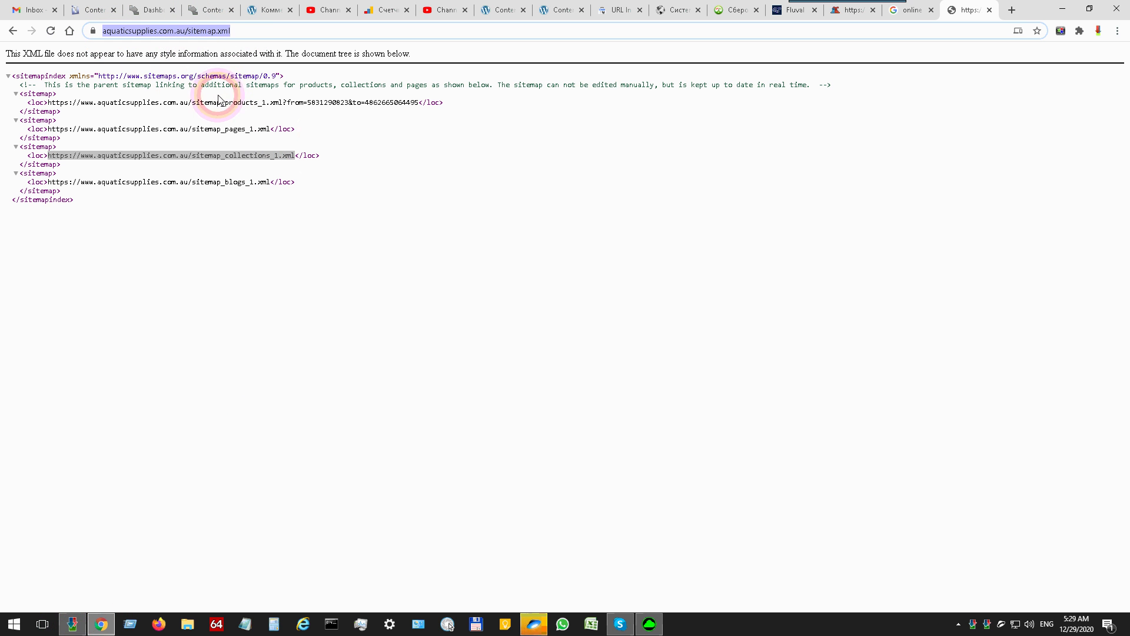
left_click(72, 623)
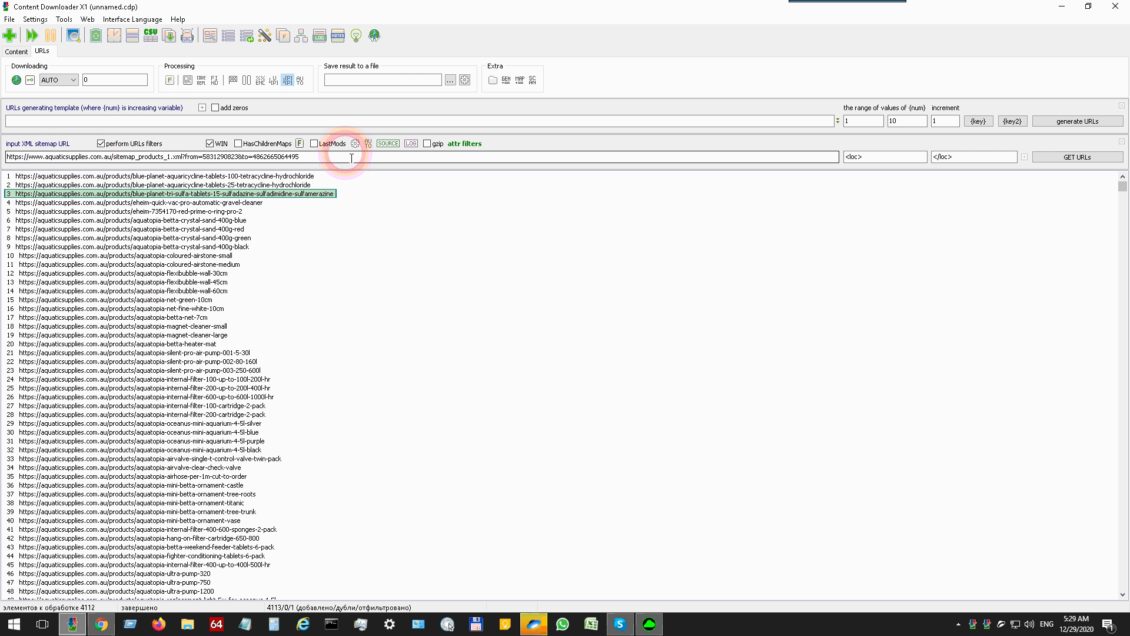
left_click_drag(308, 157, 2, 156)
key("ctrl+v")
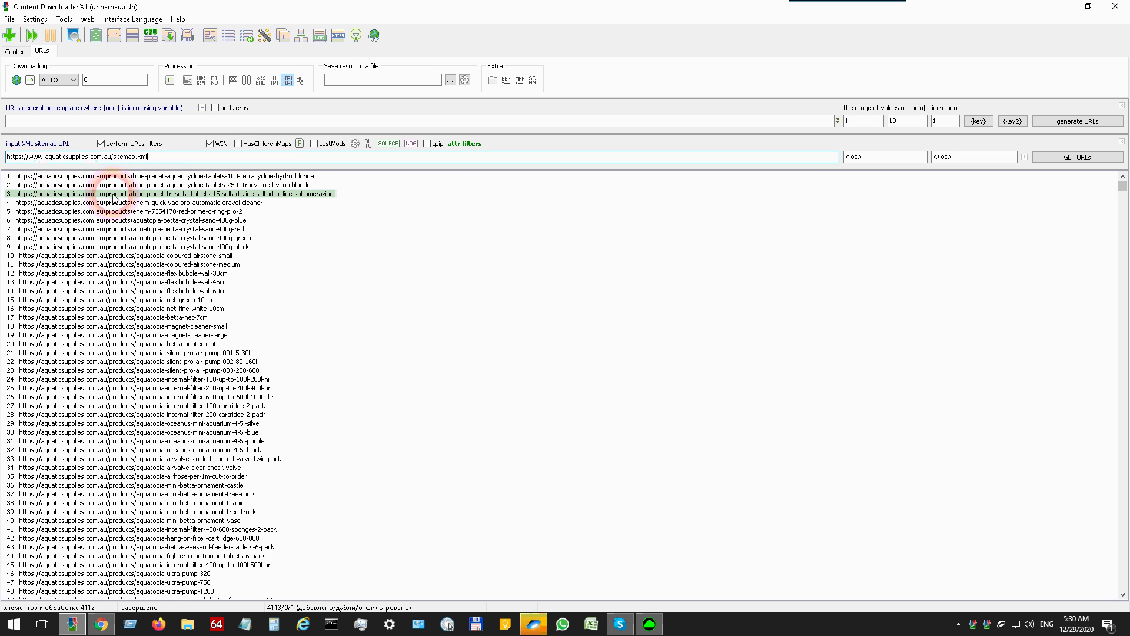
left_click(109, 147)
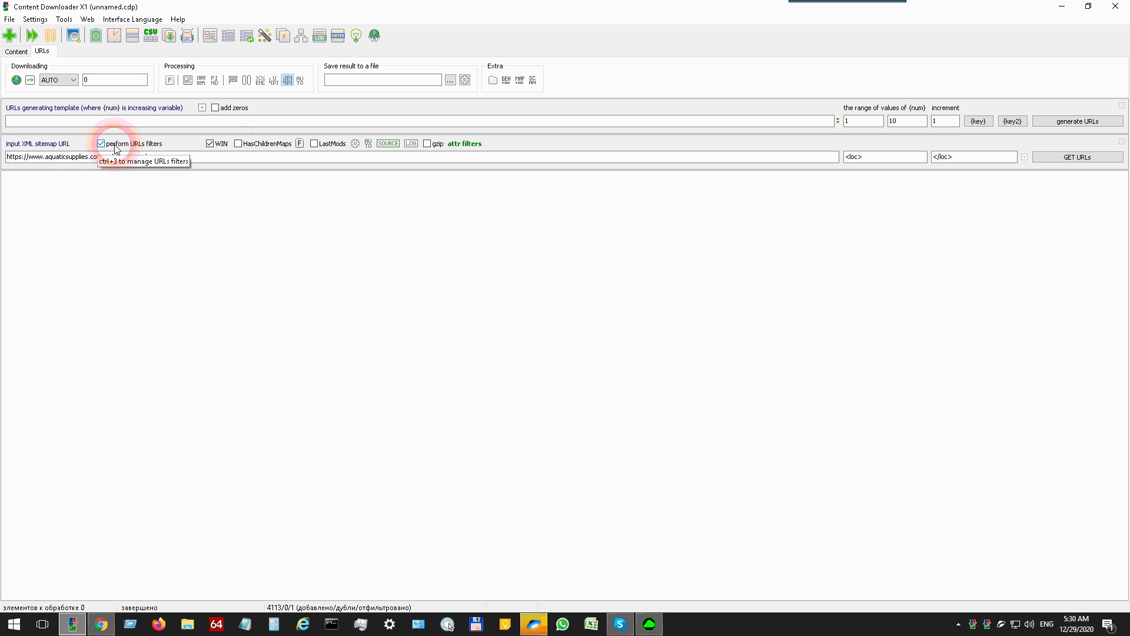
left_click(246, 149)
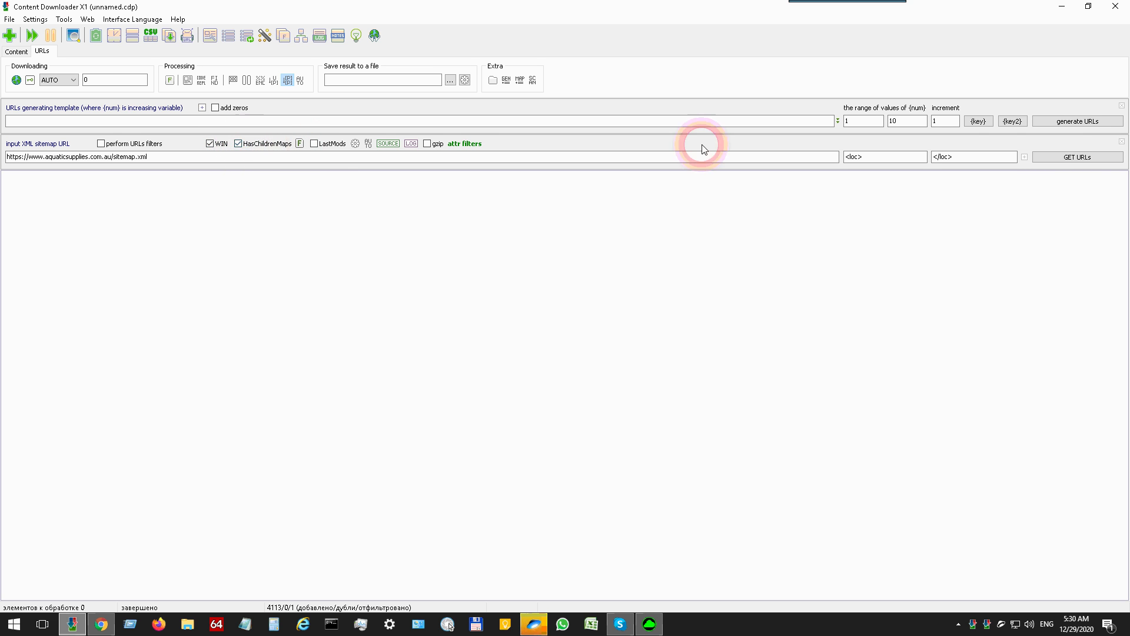
- Fetch all 4422 URLs from aquaticsupplies.com.au's sitemap.xml and nested child sitemaps into the URL list
left_click(1082, 159)
left_click(325, 183)
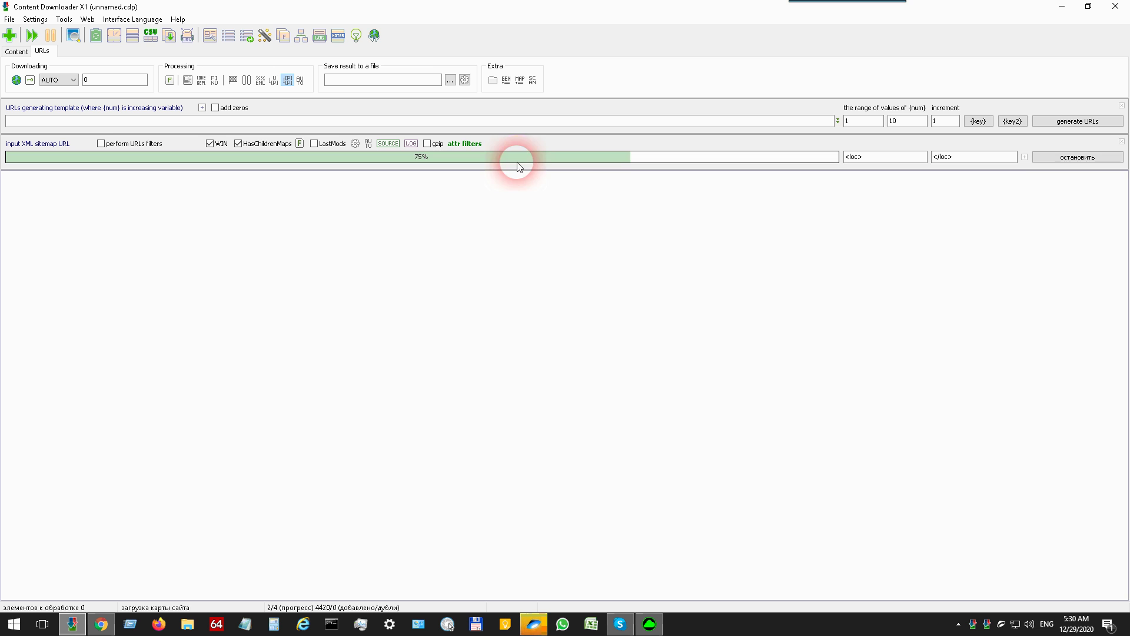
left_click_drag(1122, 187, 1088, 61)
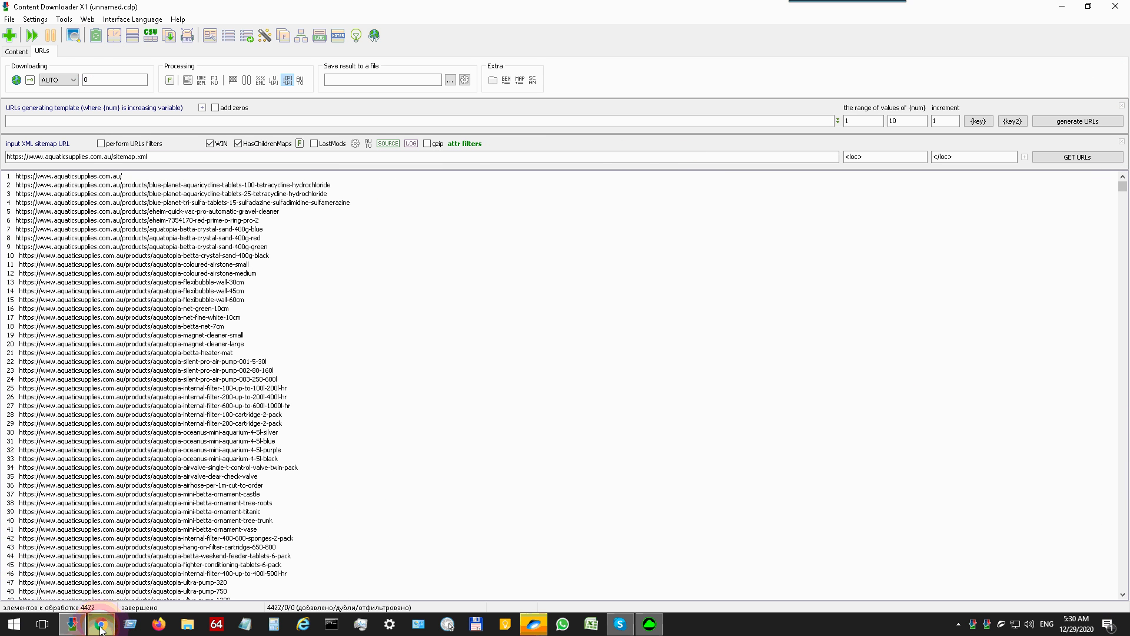
mouse_move(101, 629)
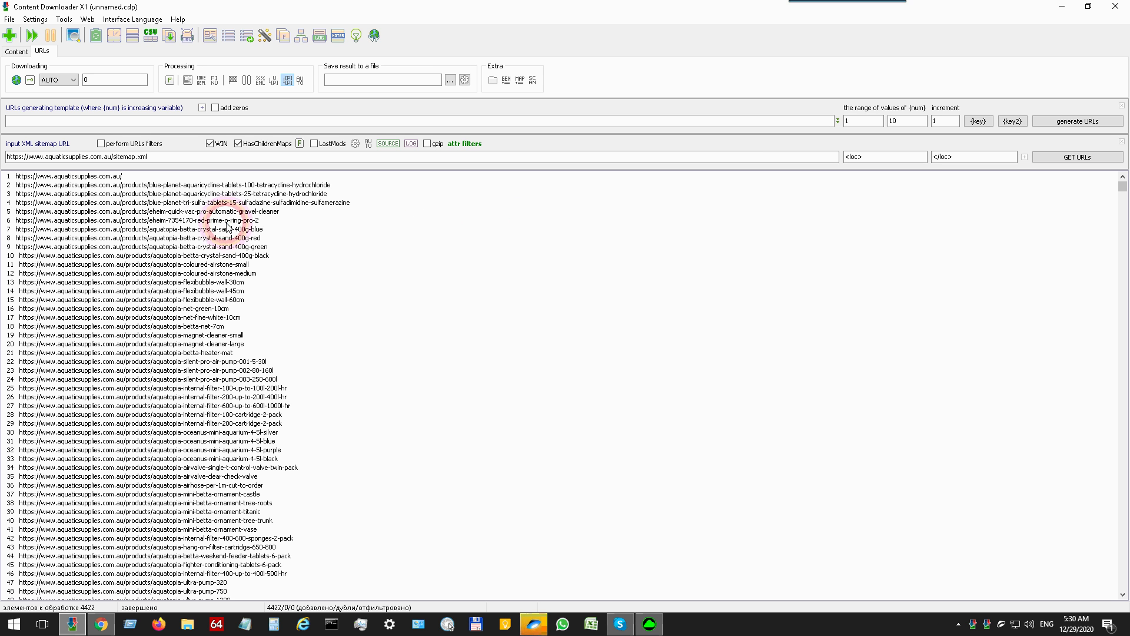
left_click(176, 291)
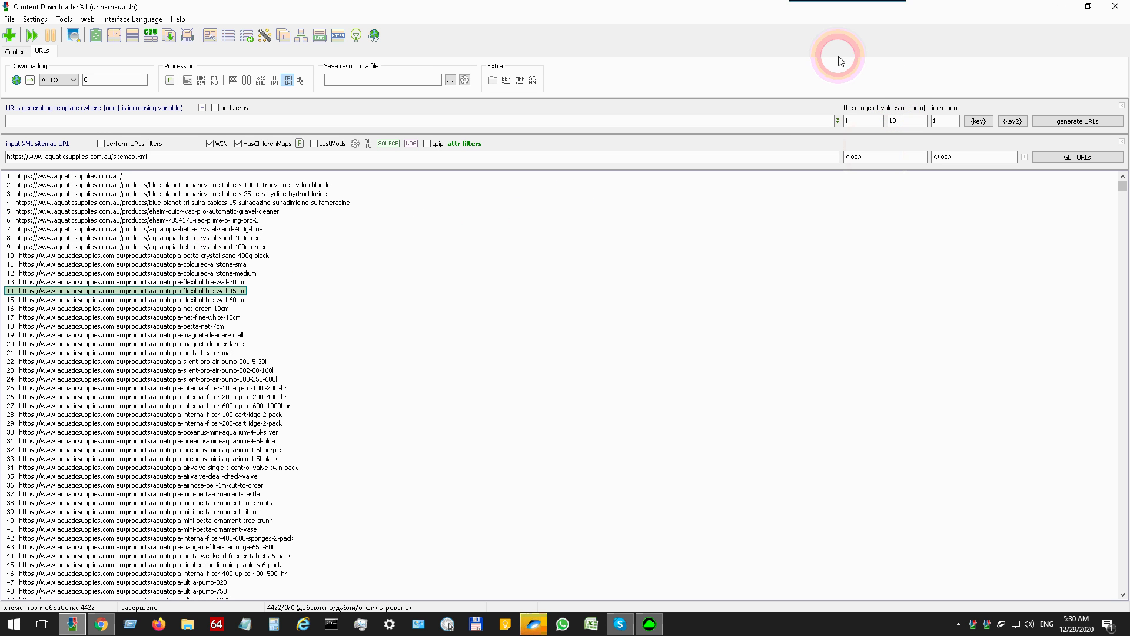